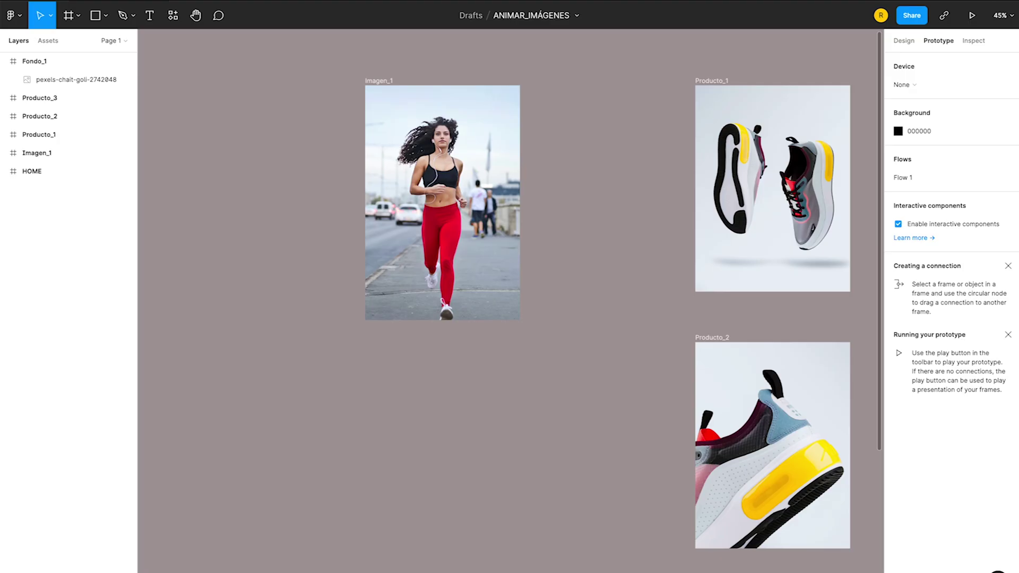
Step: Duplicate the runner frame Imagen_1 below the original and name the copy Imagen_1_2
click(379, 82)
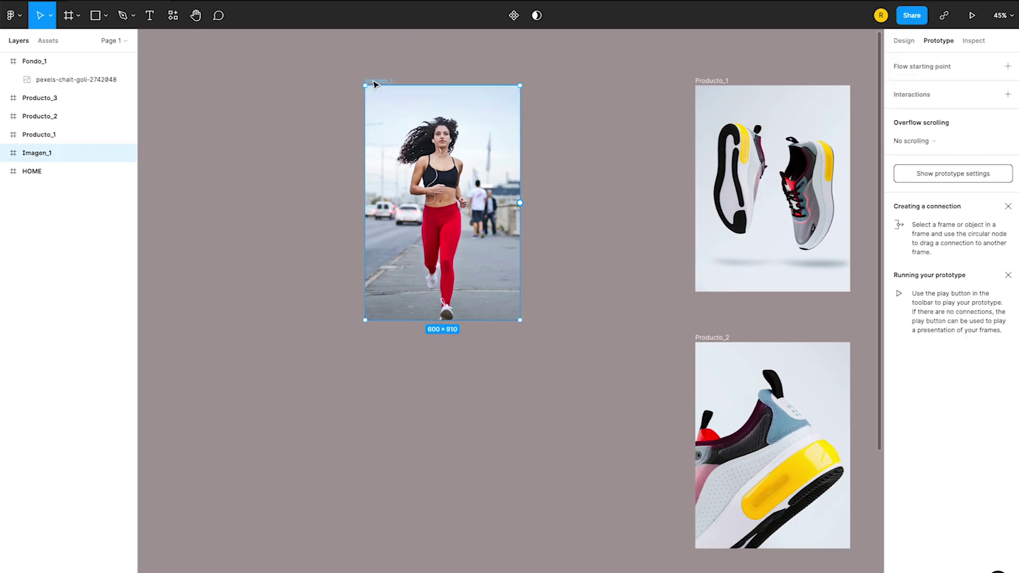
mouse_move(379, 84)
alt+mouse_down()
mouse_move(367, 354)
mouse_move(368, 338)
alt+mouse_up()
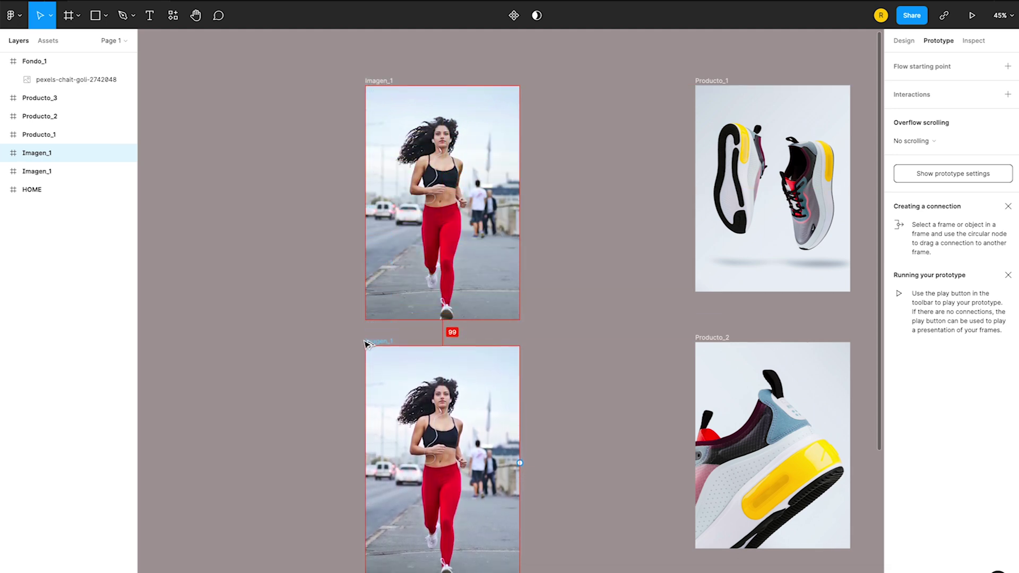
click(291, 357)
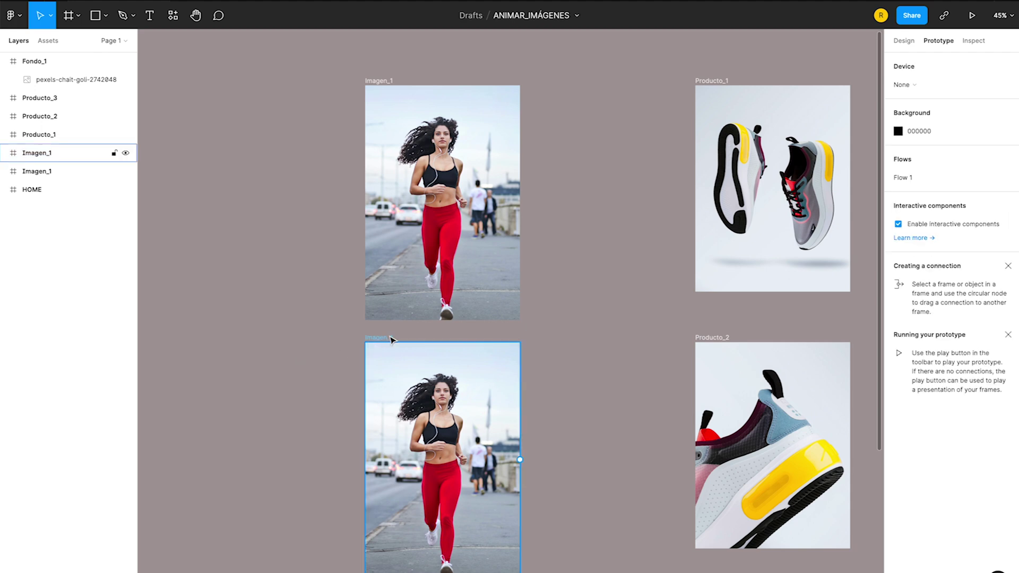
double_click(385, 338)
click(387, 336)
text(_2)
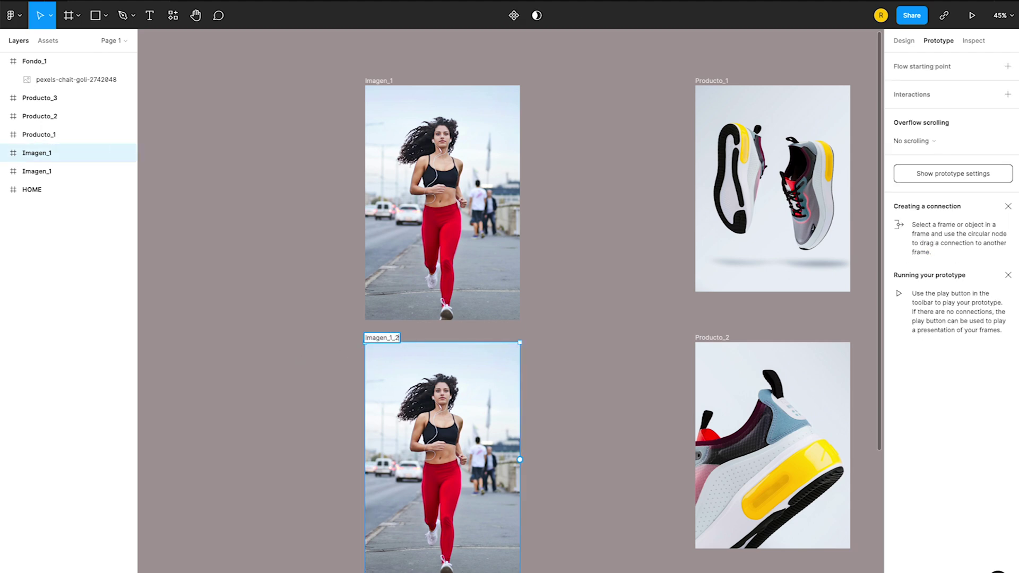
key(Return)
Step: Enlarge and reposition the photo inside Imagen_1_2 into a tighter crop of the runner
click(448, 448)
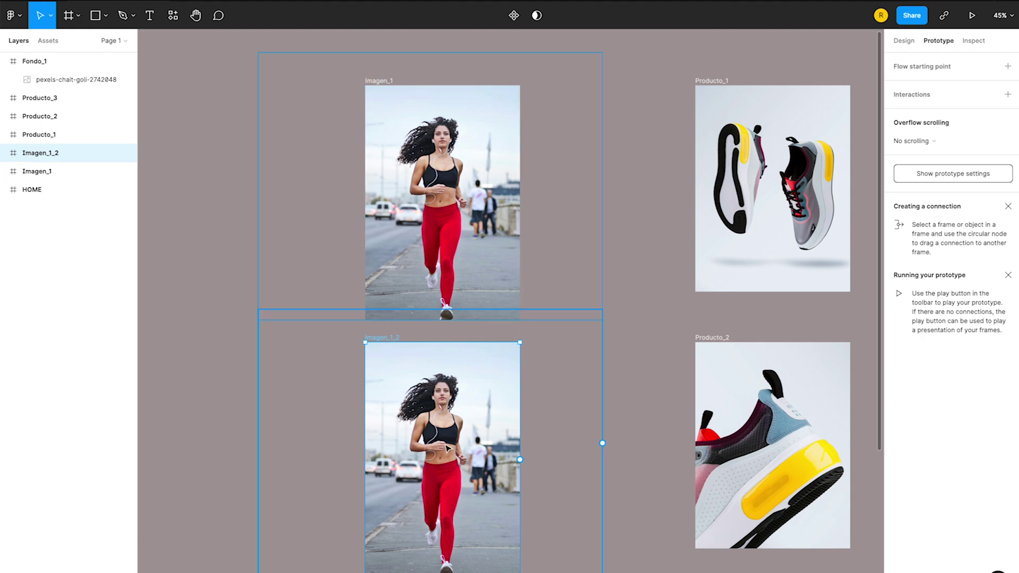
drag(603, 310, 730, 239)
drag(494, 418, 440, 487)
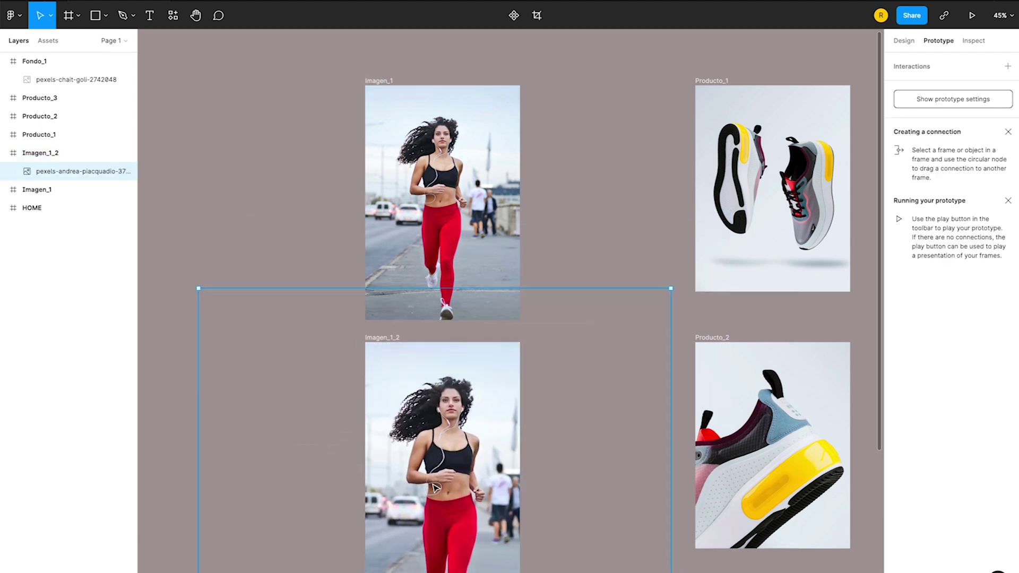
drag(672, 288, 725, 246)
drag(493, 406, 457, 435)
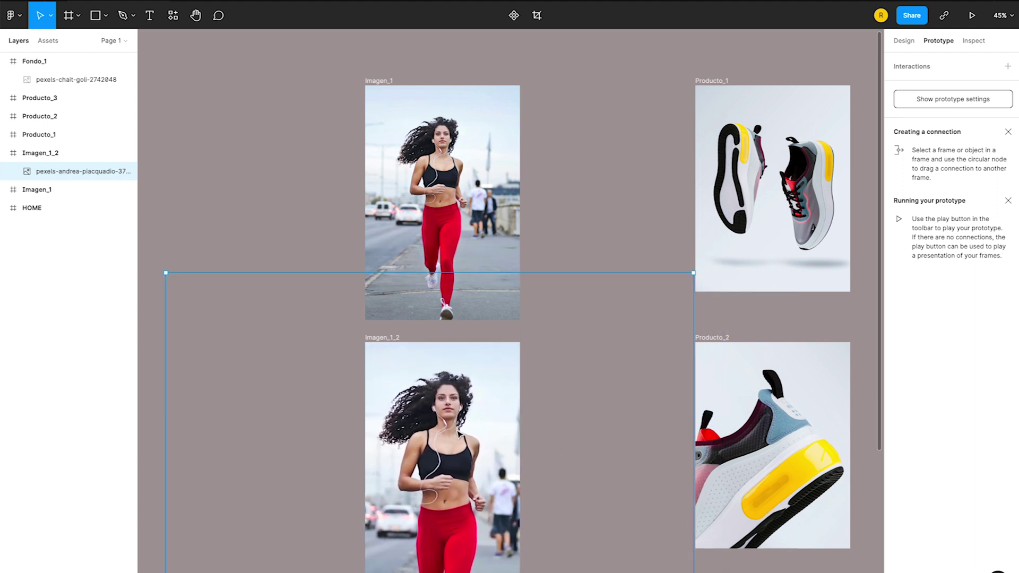
drag(456, 434, 460, 435)
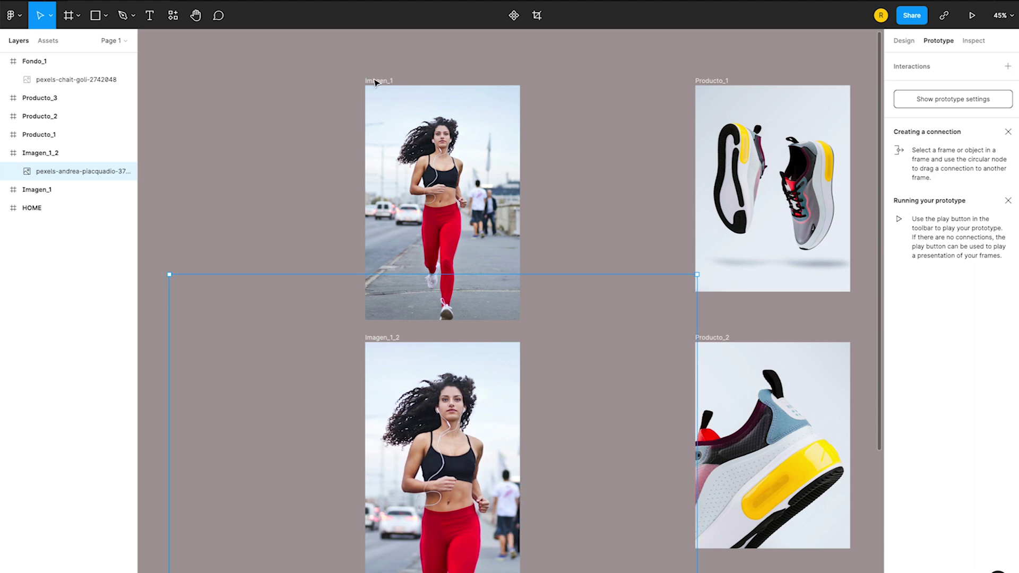
click(217, 147)
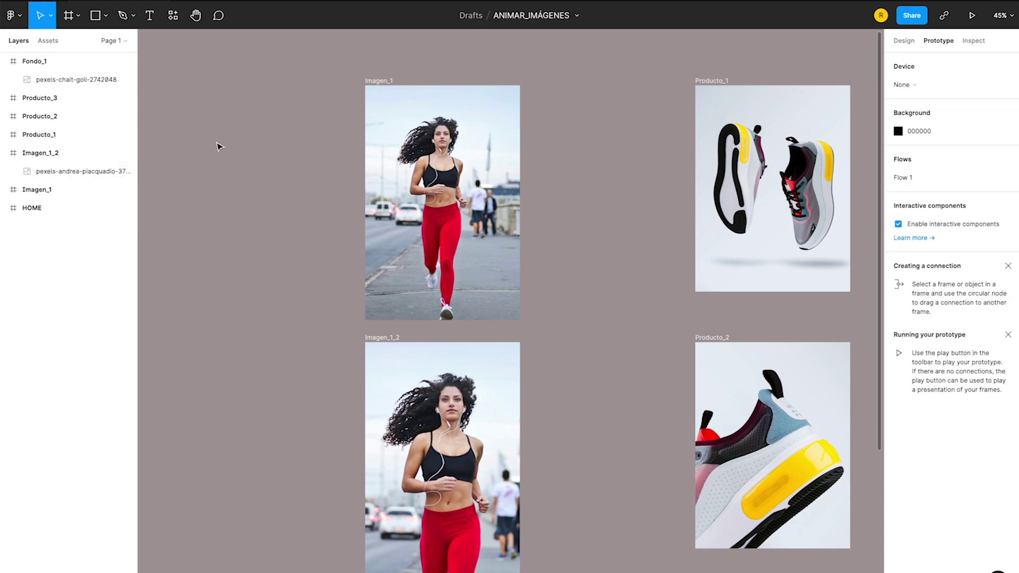
Step: Turn the Imagen_1 and Imagen_1_2 frames into components
click(379, 82)
click(514, 15)
click(379, 338)
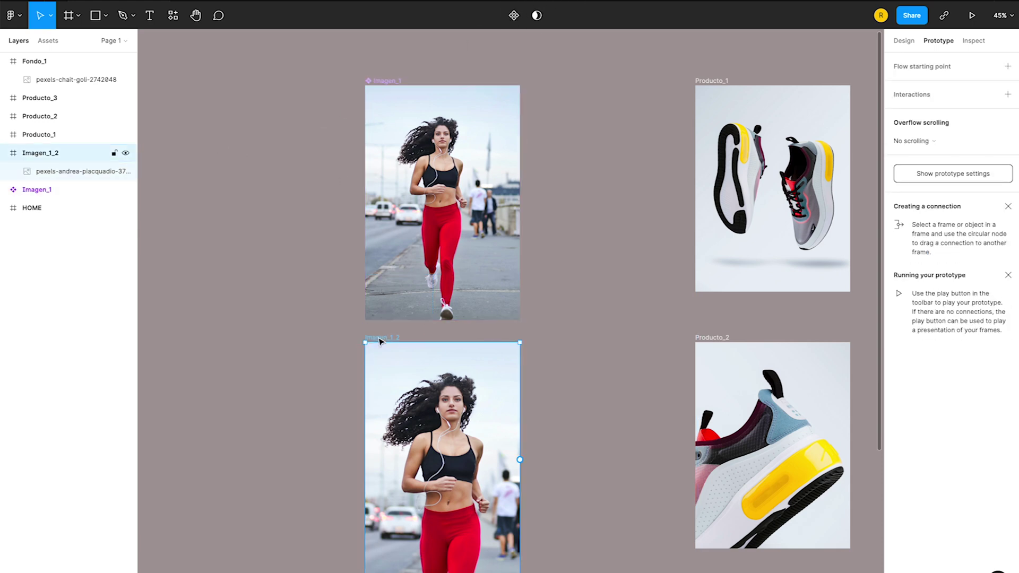
click(514, 18)
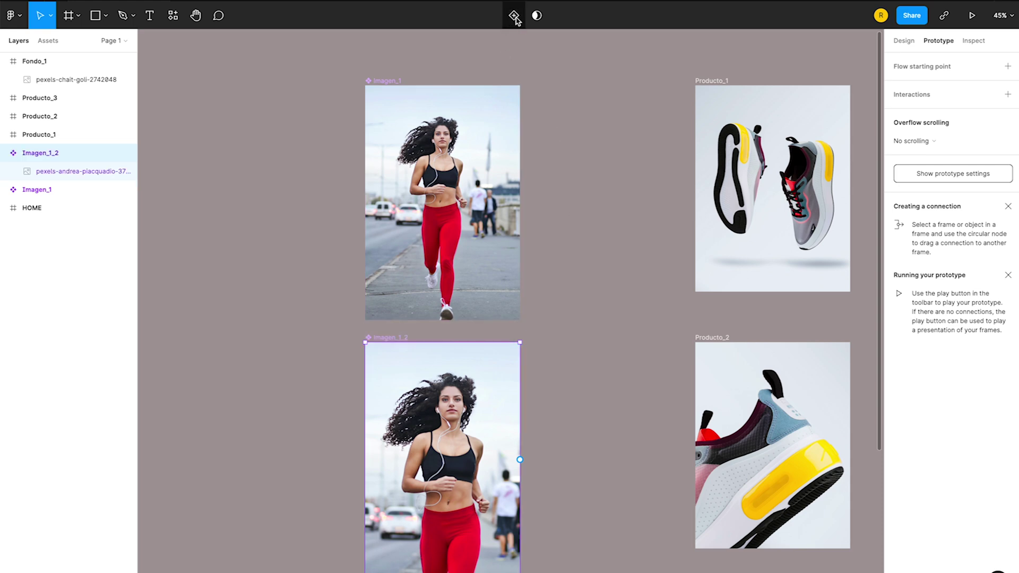
Step: Combine both runner components as variants into the set Component 1
click(312, 117)
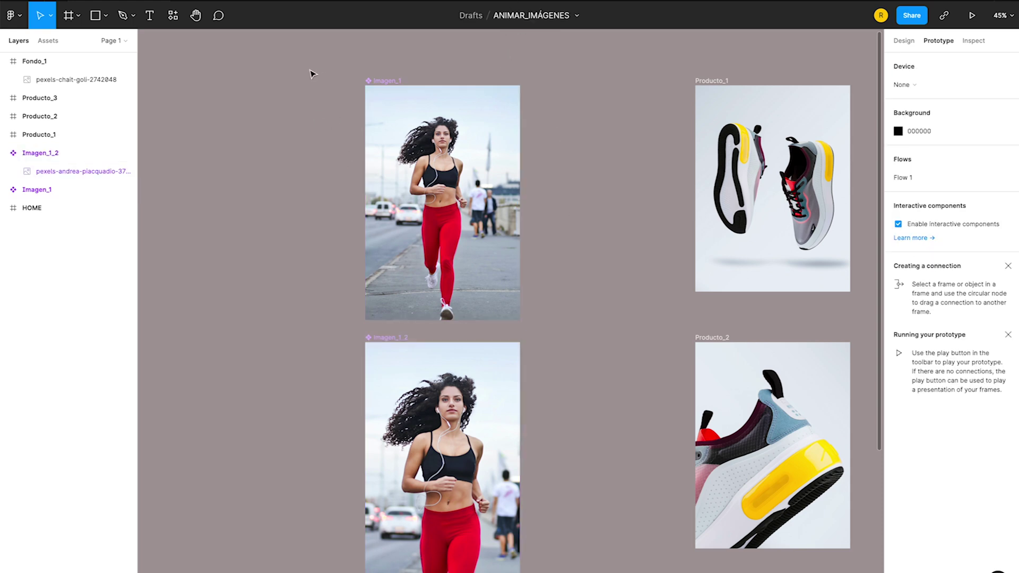
drag(416, 220, 537, 432)
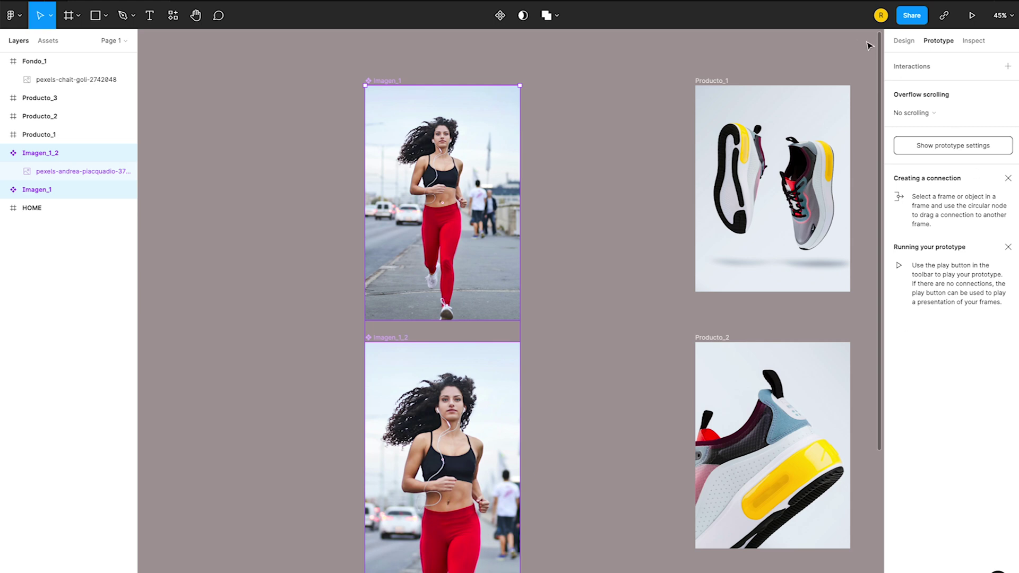
click(904, 41)
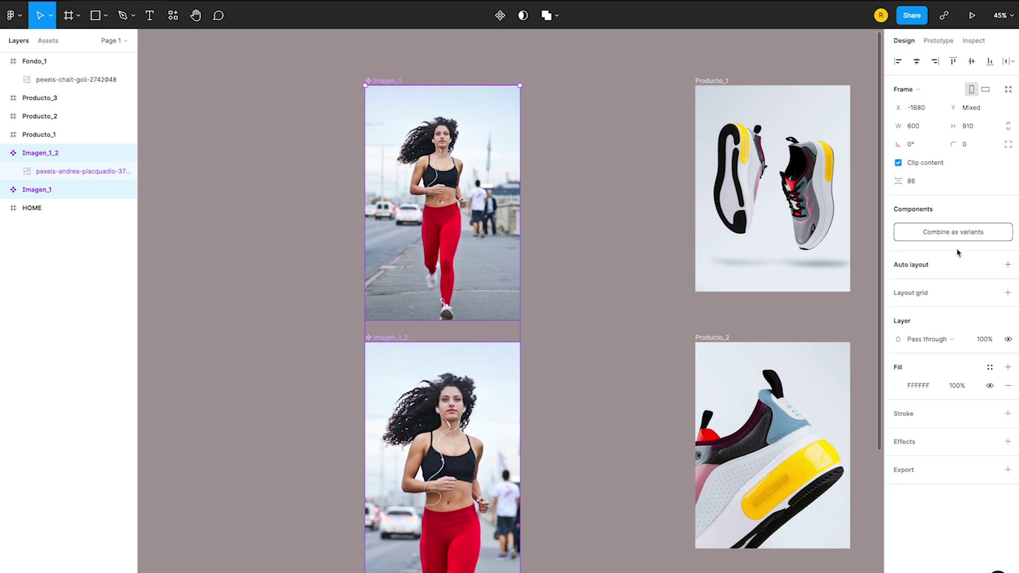
click(946, 235)
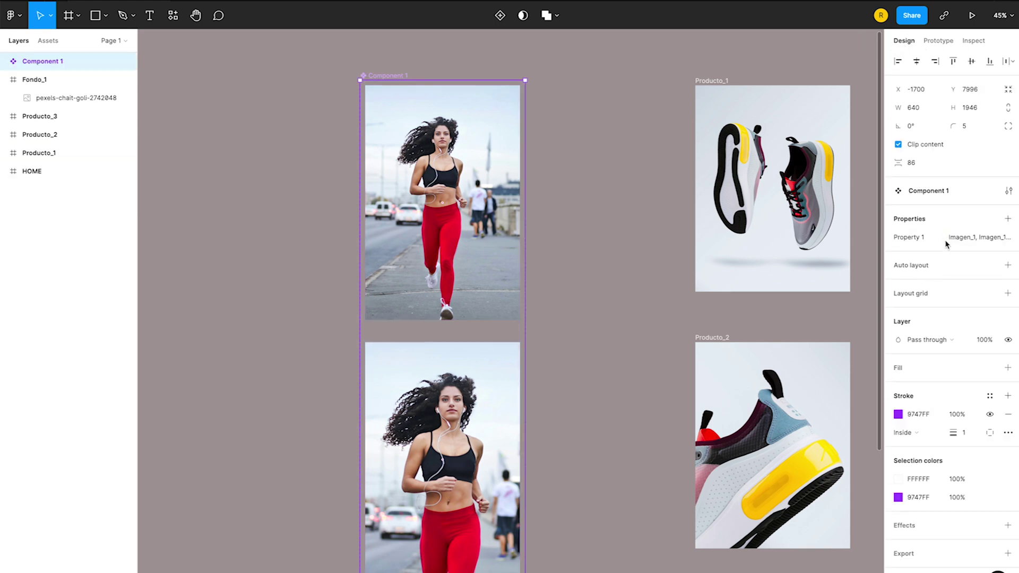
click(940, 42)
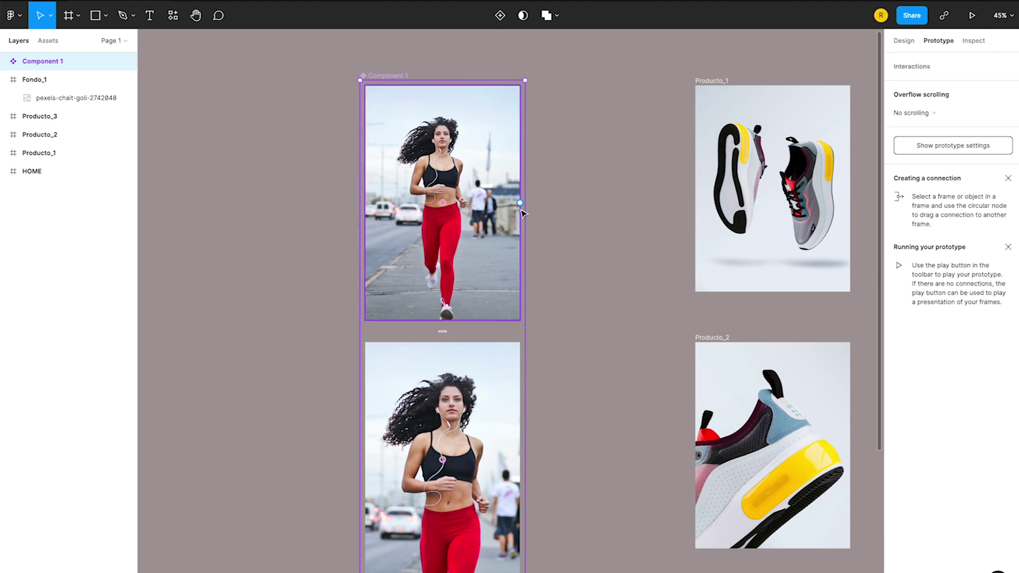
Step: Connect the first runner variant to Imagen_1_2 with an After delay trigger of 1500 ms
mouse_move(520, 203)
mouse_down()
mouse_move(494, 212)
mouse_move(450, 364)
mouse_up()
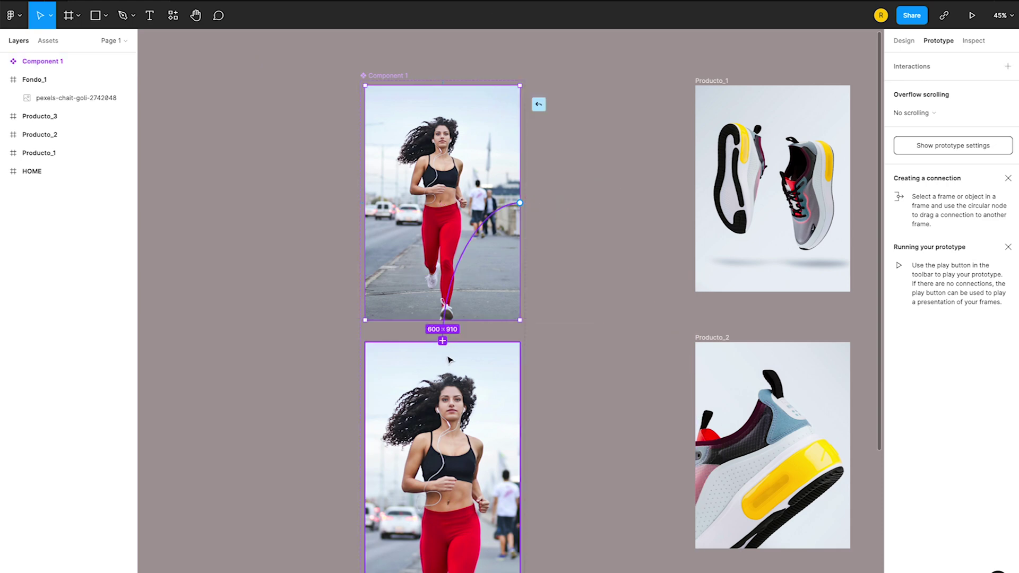
drag(450, 367, 451, 368)
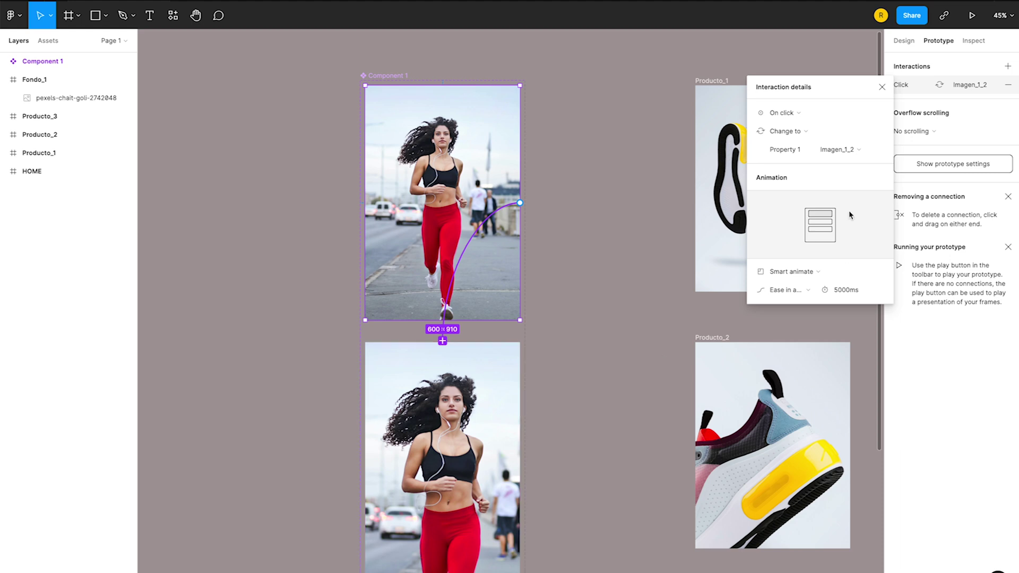
click(801, 119)
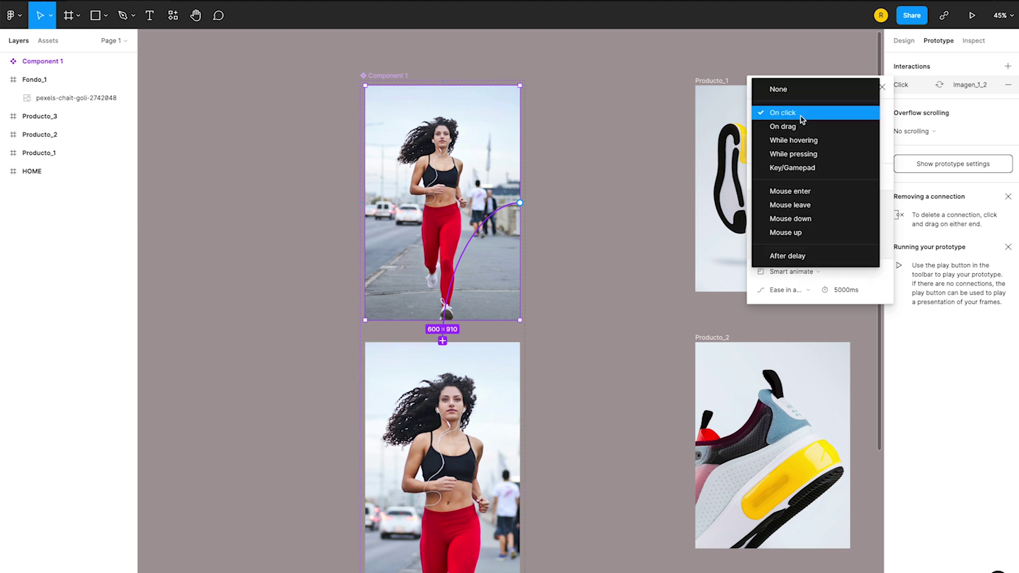
click(794, 256)
click(843, 118)
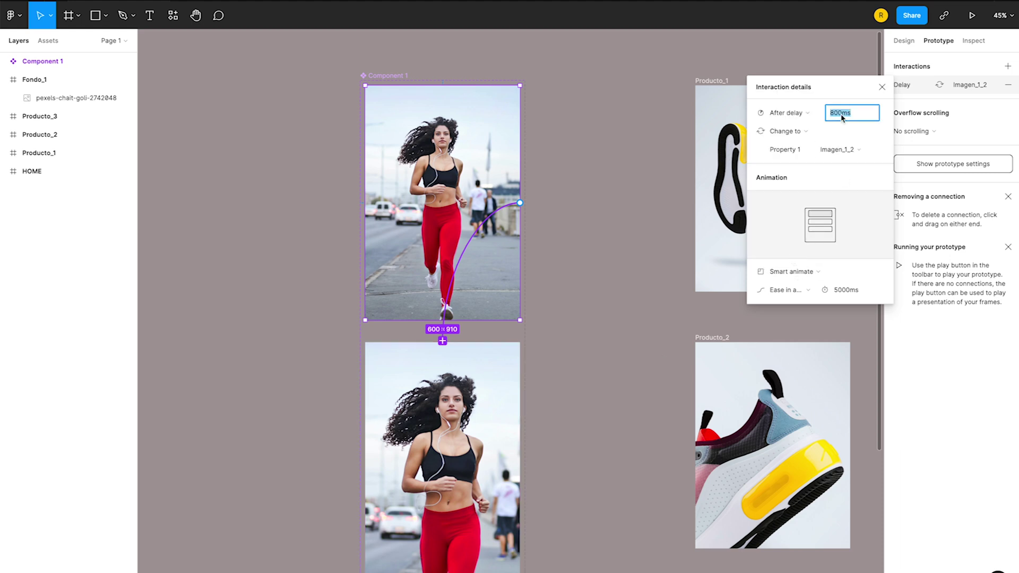
text(15)
Step: Set the connection's animation to Dissolve, Ease in and out, 1500 ms duration
click(798, 273)
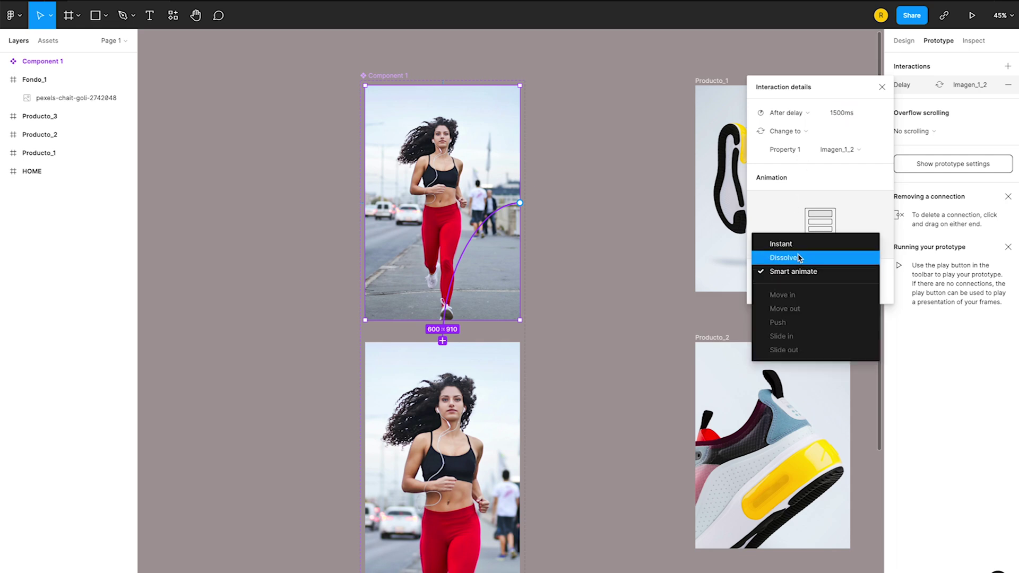
click(800, 258)
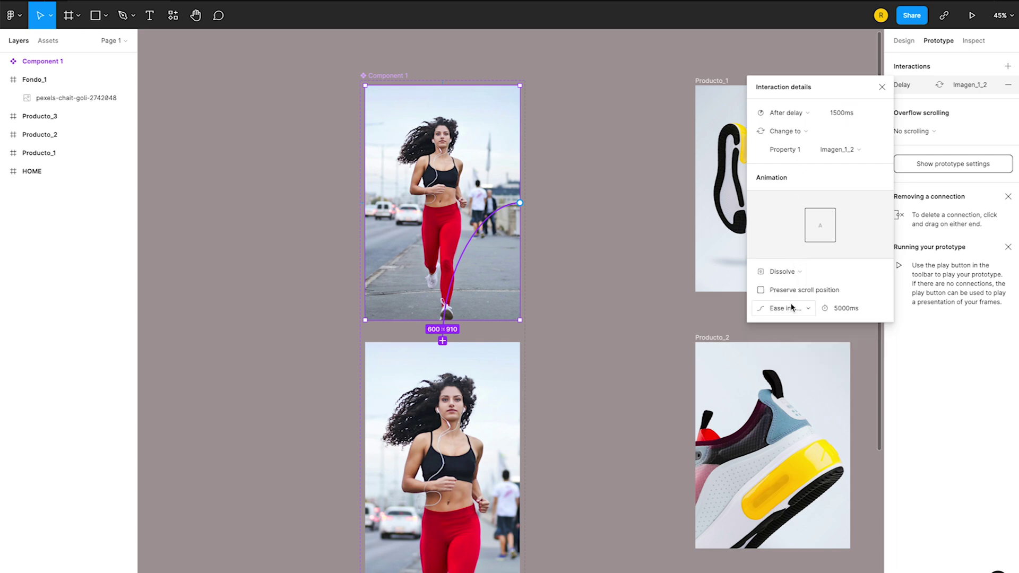
click(792, 307)
click(796, 309)
click(847, 310)
text(15)
click(615, 380)
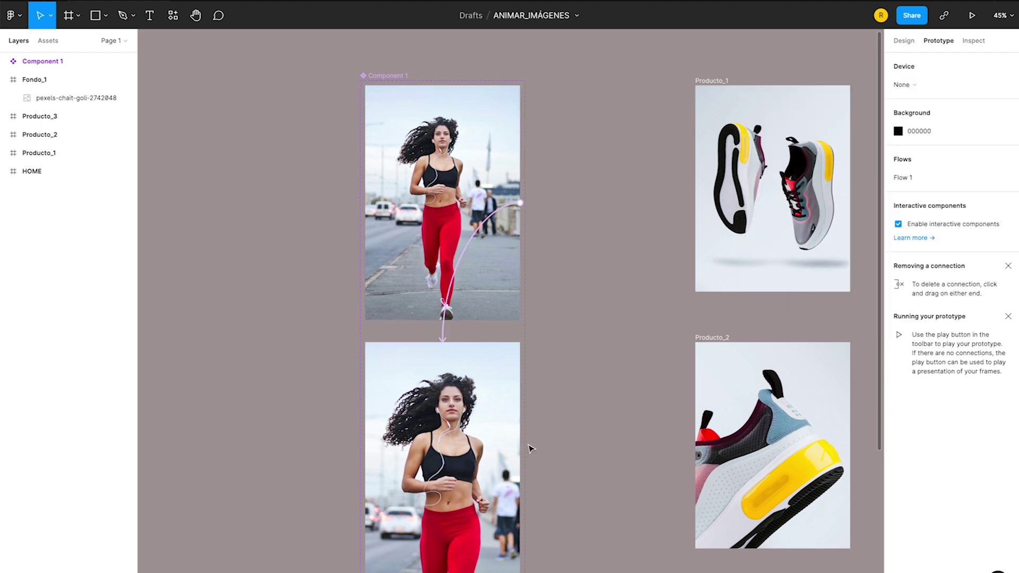
Step: Link Imagen_1_2 back to Imagen_1 with an After delay trigger of 1500 ms
drag(521, 460, 546, 461)
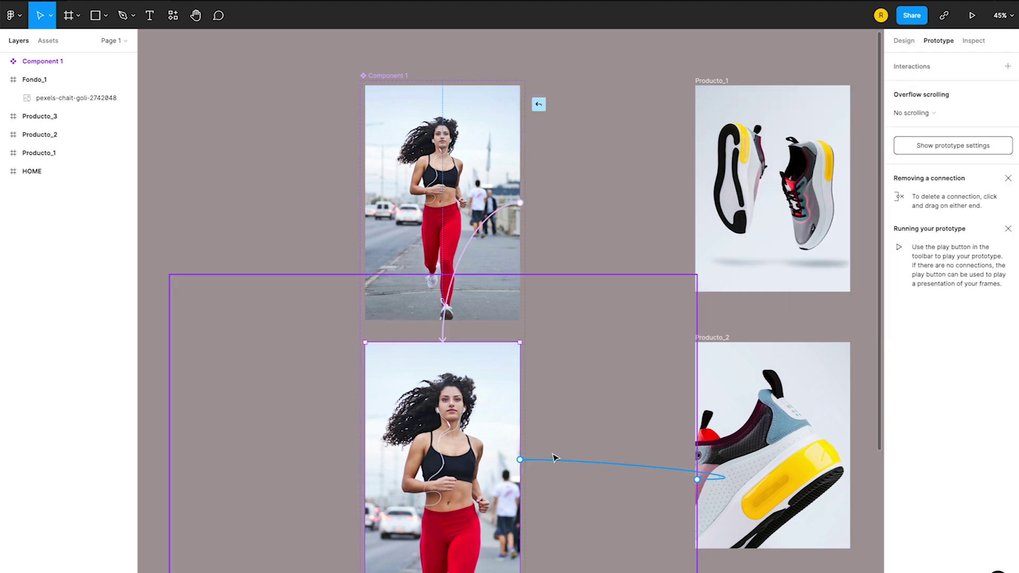
drag(478, 410, 434, 297)
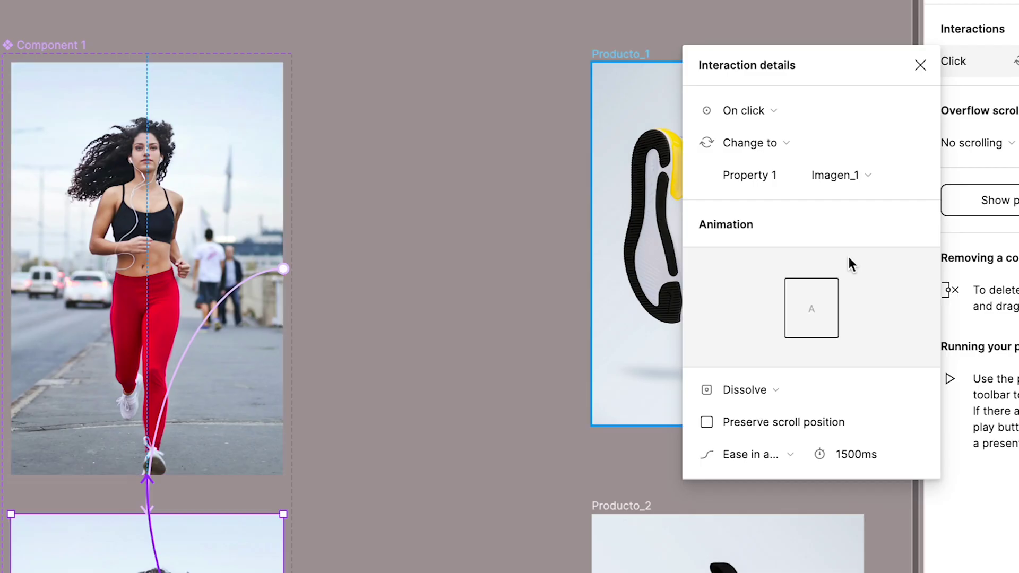
click(801, 112)
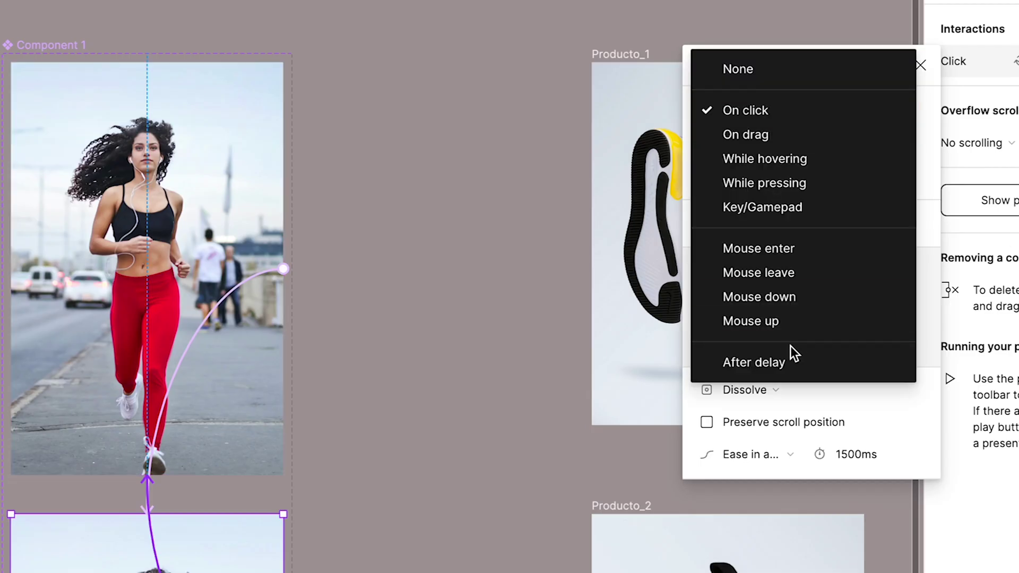
click(797, 363)
click(863, 111)
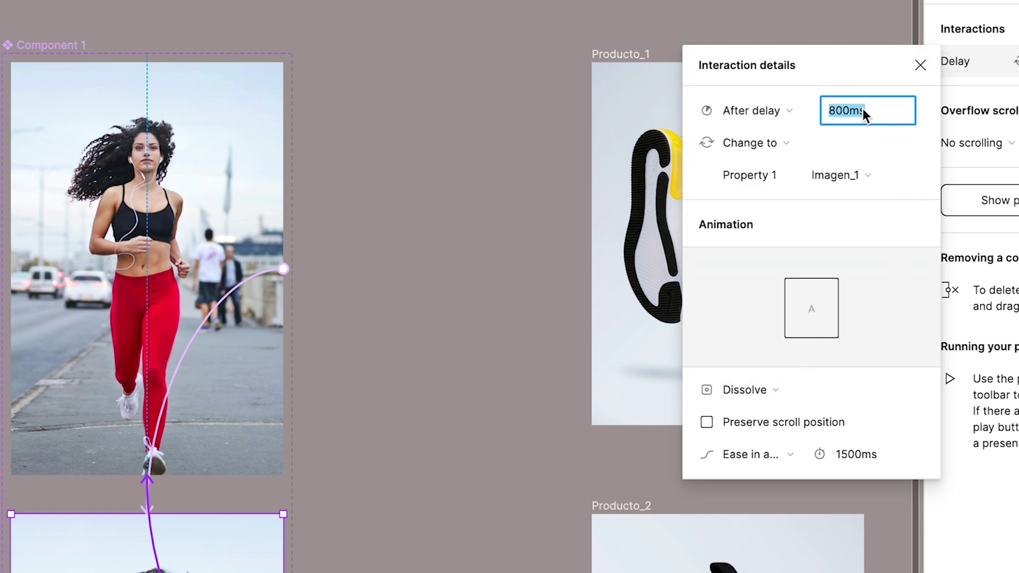
text(1500)
click(877, 177)
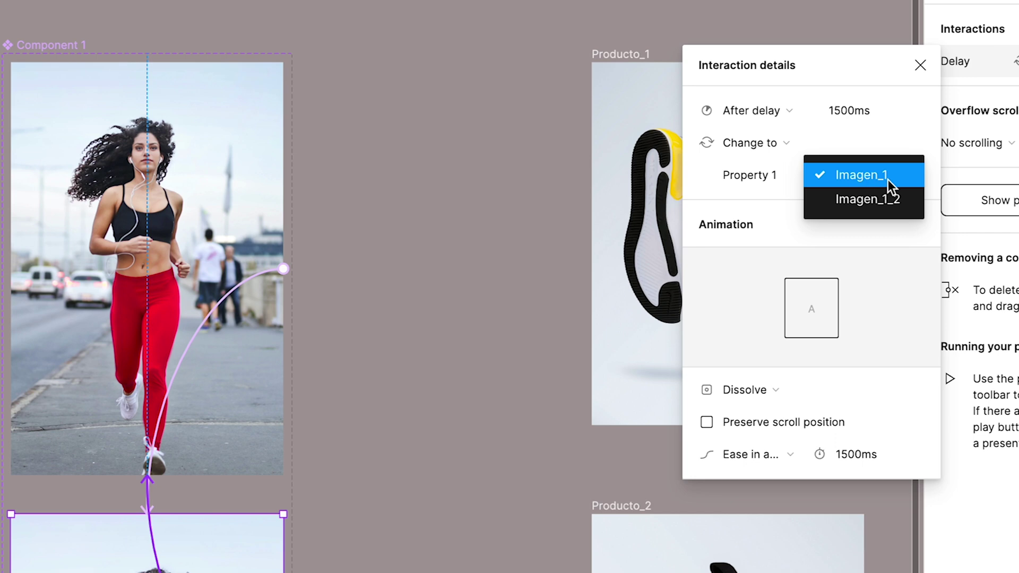
click(888, 180)
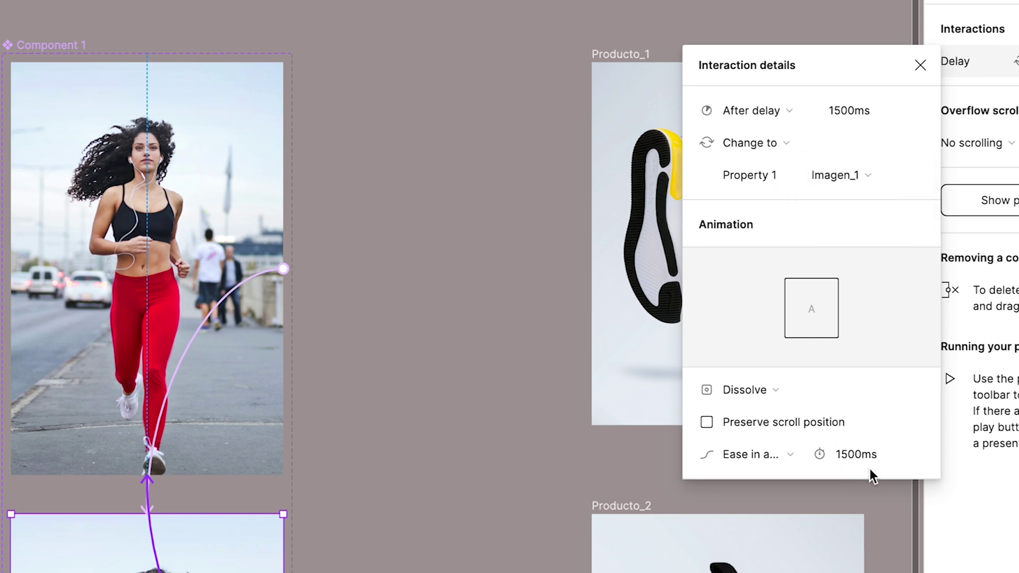
click(467, 499)
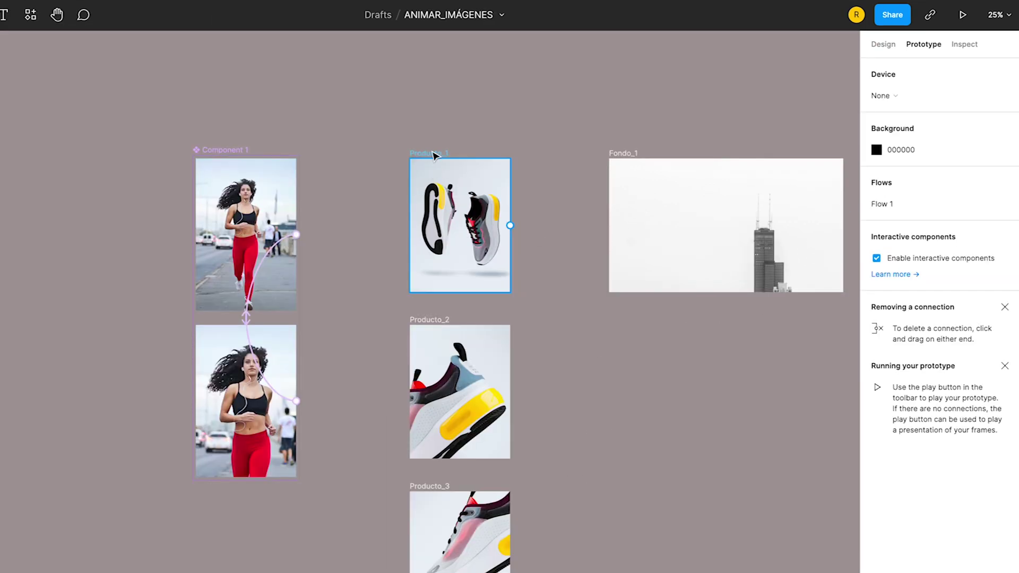
Step: Turn the Producto_1, Producto_2 and Producto_3 frames into components
click(435, 155)
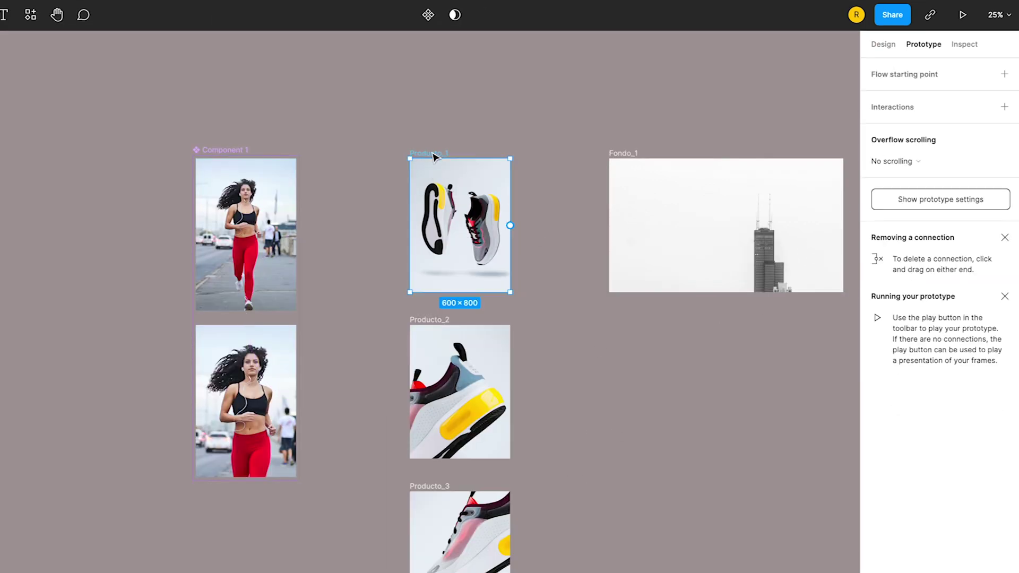
click(871, 43)
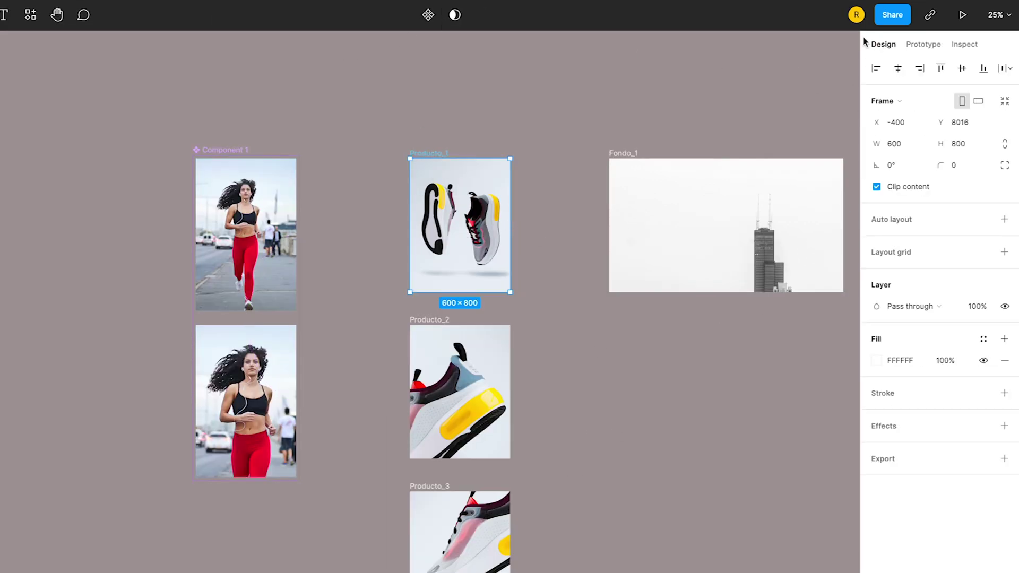
click(428, 14)
click(442, 320)
click(428, 15)
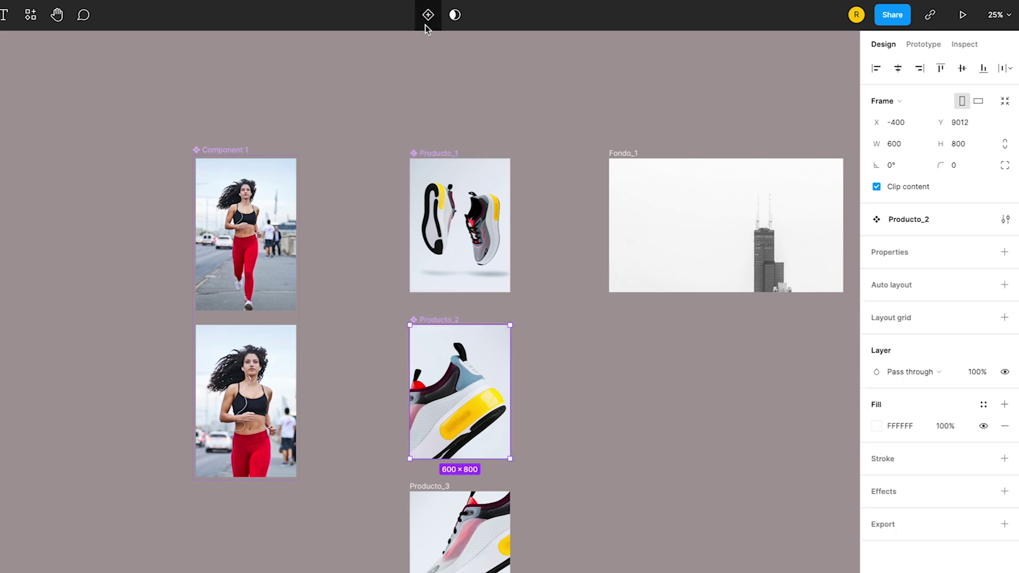
click(436, 495)
click(428, 14)
Step: Combine the three product components as variants into Component 2
drag(387, 125, 511, 571)
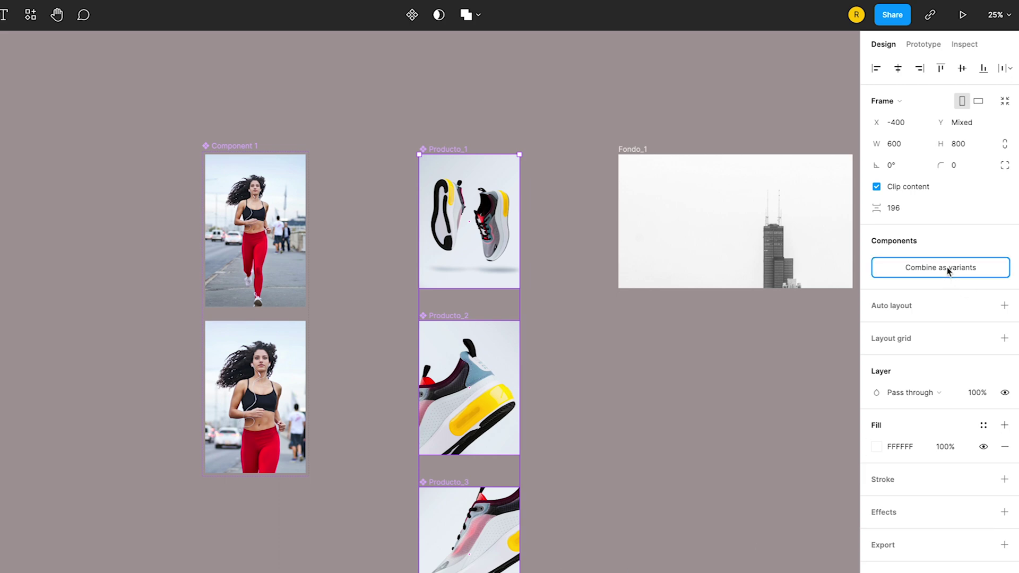
click(949, 268)
click(924, 44)
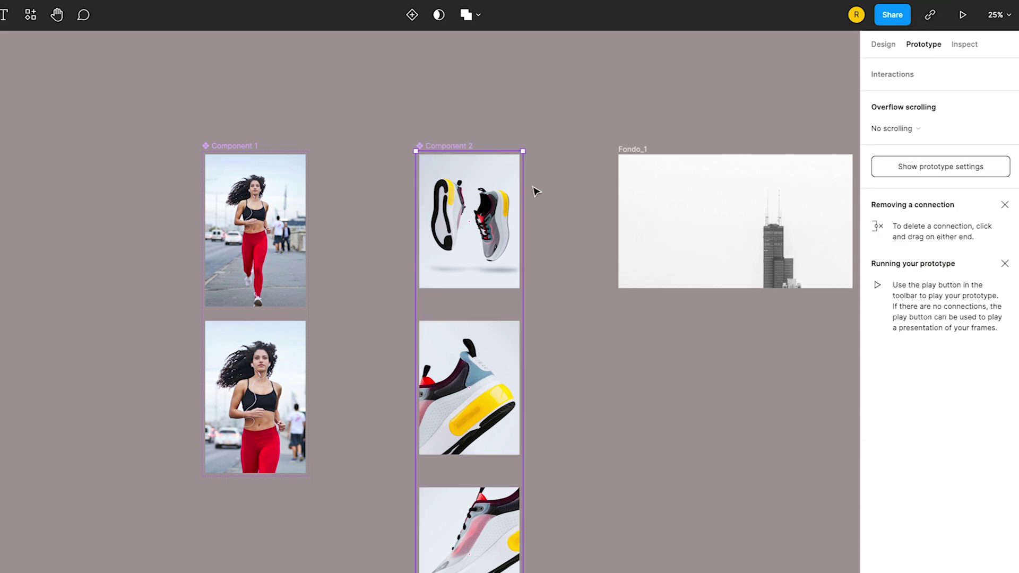
Step: Connect Producto_1 to Producto_2 after a 2000 ms delay with a 2000 ms animation
click(515, 224)
drag(520, 221, 450, 358)
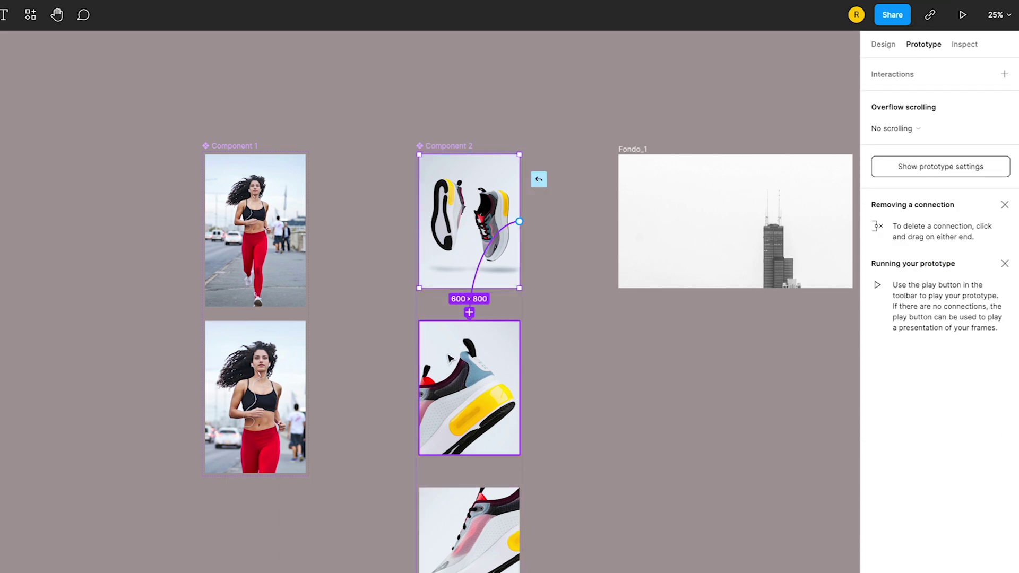
click(767, 131)
click(747, 295)
click(821, 133)
text(2000)
click(802, 358)
text(2000)
key(Return)
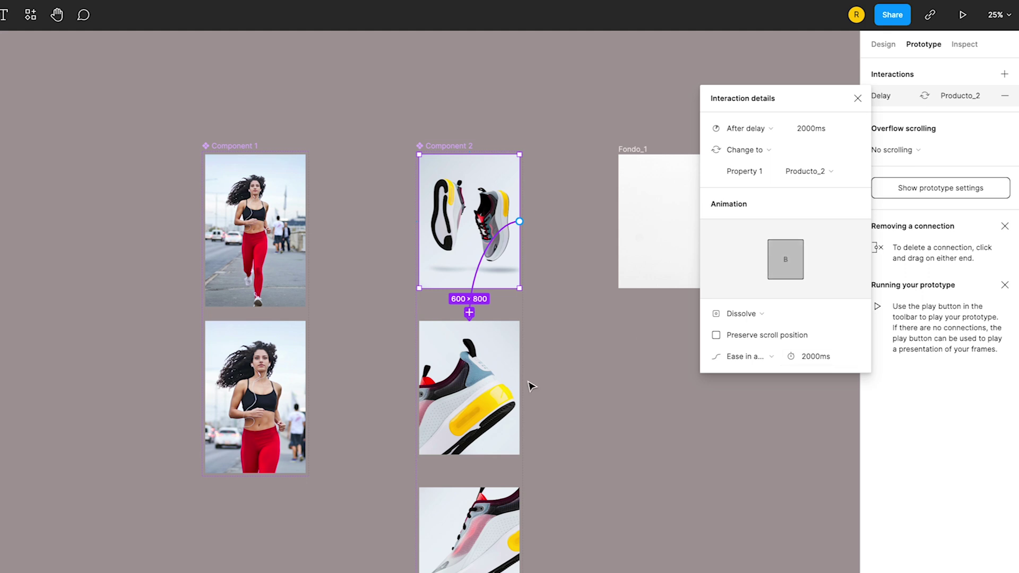
Step: Connect Producto_2 to Producto_3 with an After delay trigger of 2000 ms
click(515, 385)
drag(520, 388, 474, 510)
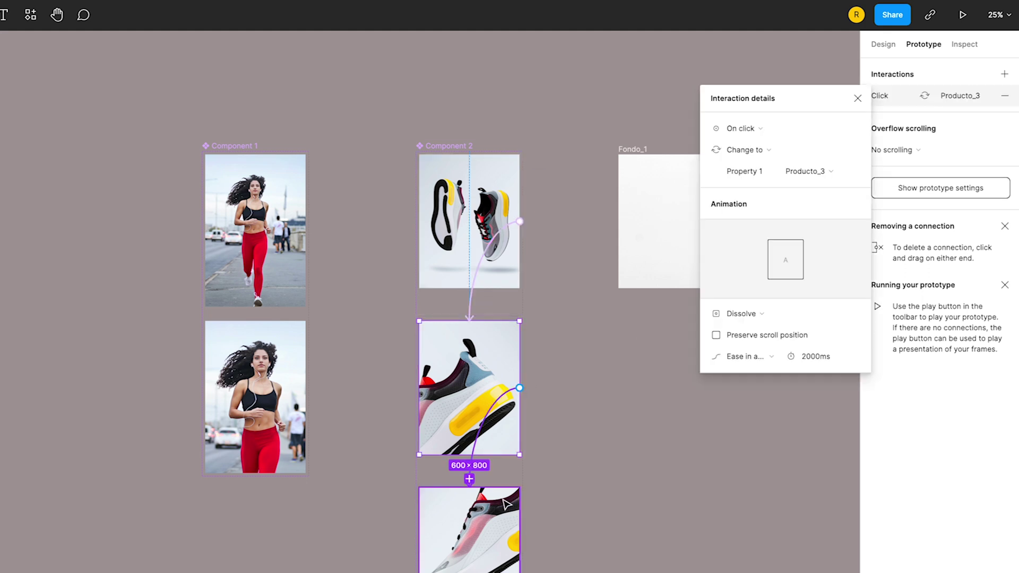
click(741, 129)
click(735, 294)
click(819, 130)
text(2000)
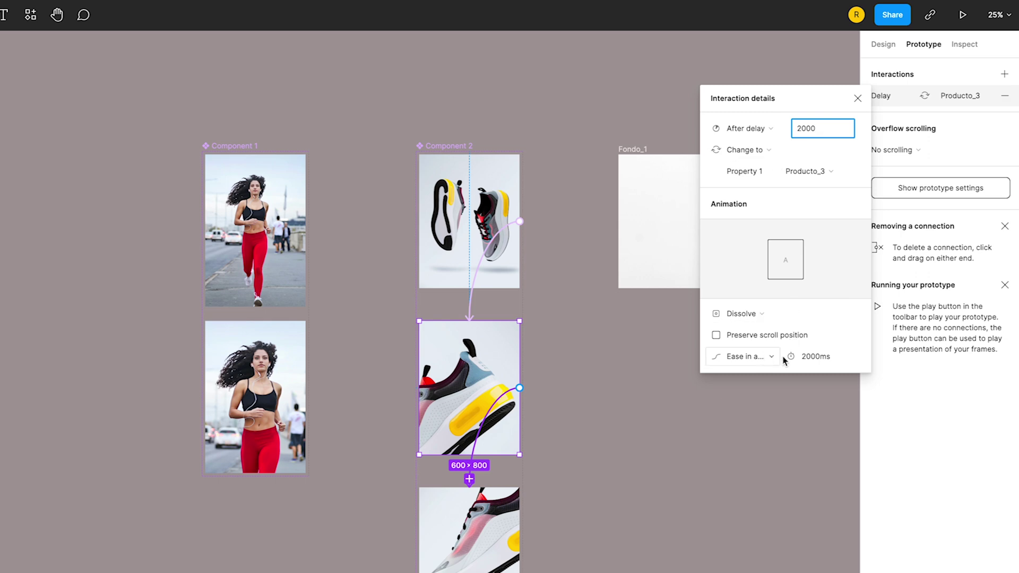
click(632, 437)
Step: Connect Producto_3 back to Producto_1 with an After delay trigger of 2000 ms
drag(520, 555, 531, 180)
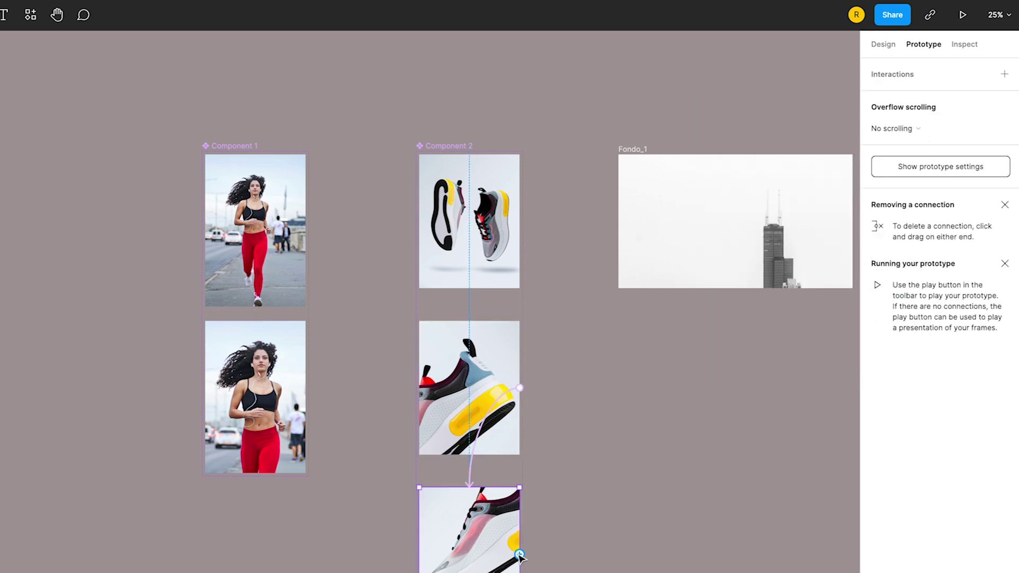
click(741, 128)
click(738, 295)
click(823, 129)
text(20)
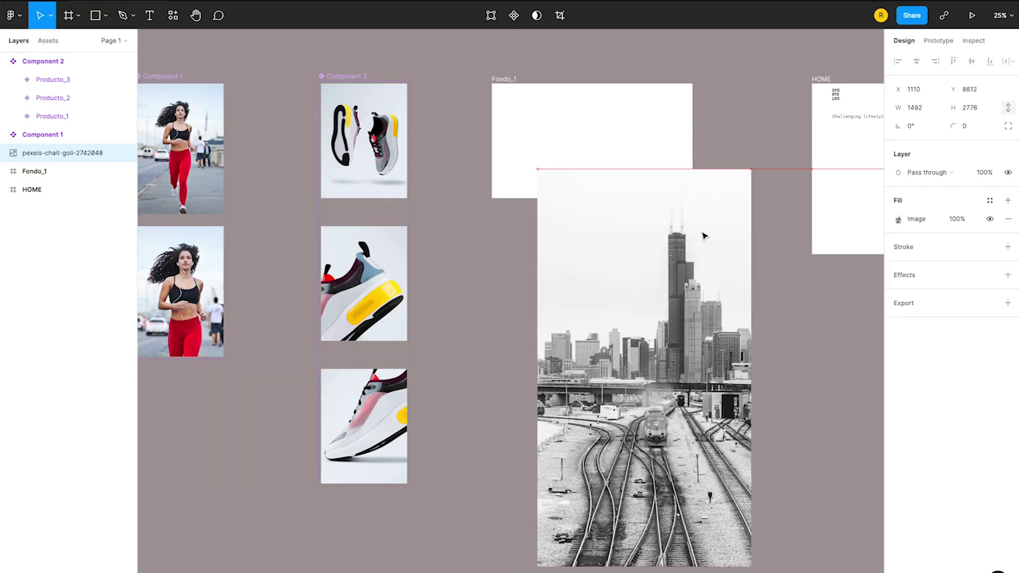
Step: Place the city photo inside Fondo_1 and shift it slightly upward
drag(704, 235, 636, 184)
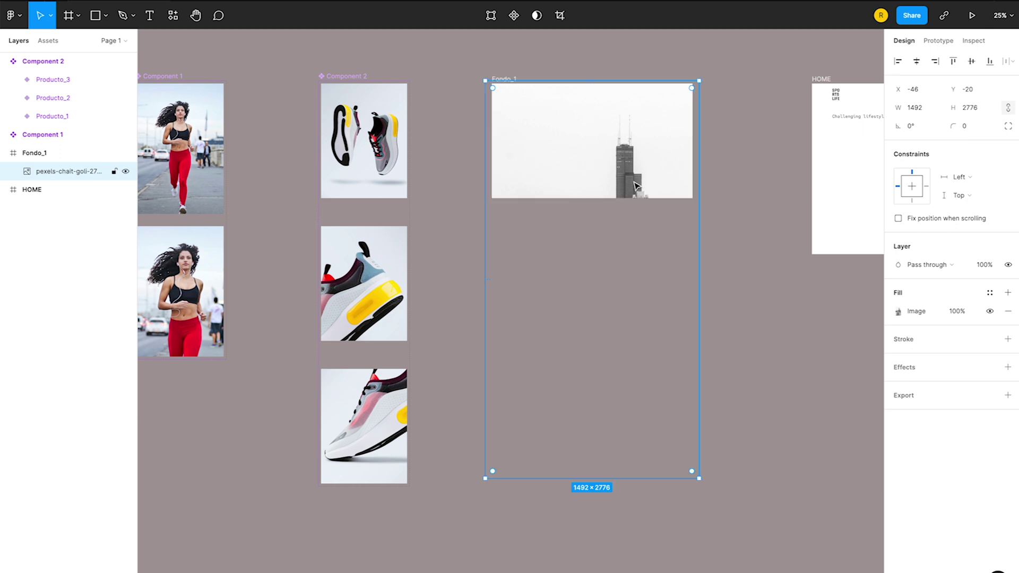
drag(621, 144, 623, 141)
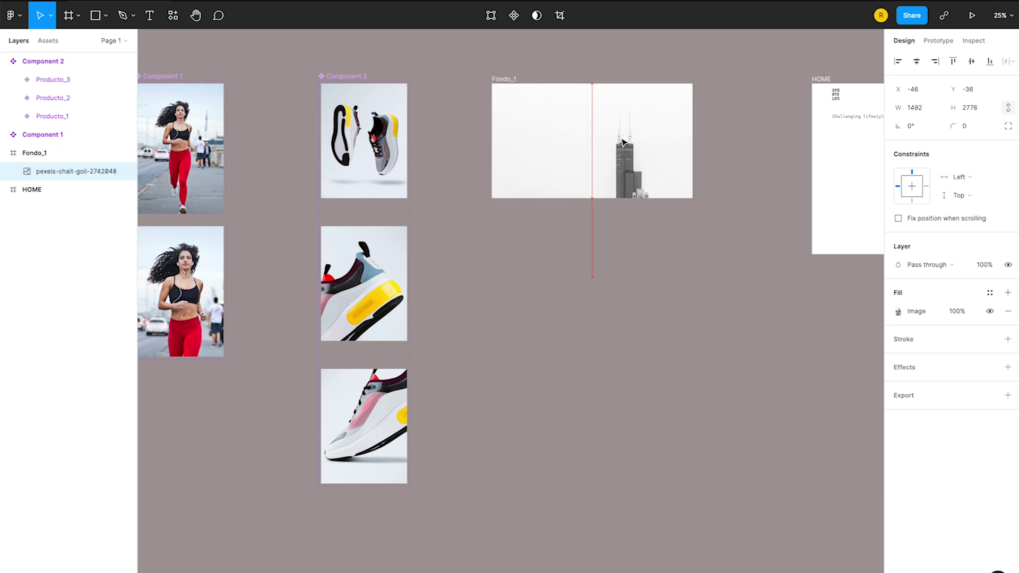
click(623, 68)
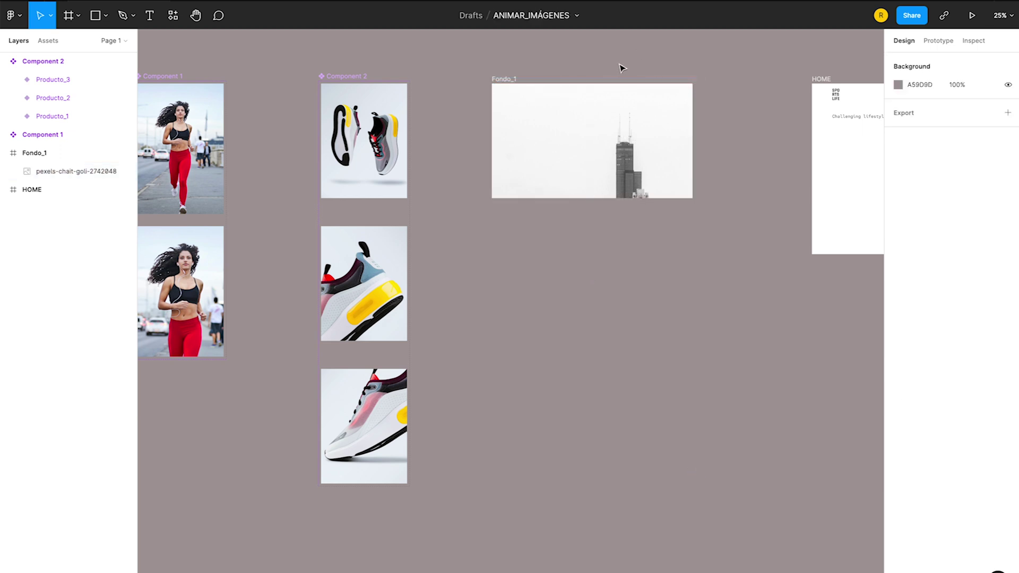
Step: Duplicate Fondo_1 below the original and name the copy Fondo_2
click(544, 78)
drag(513, 80, 531, 231)
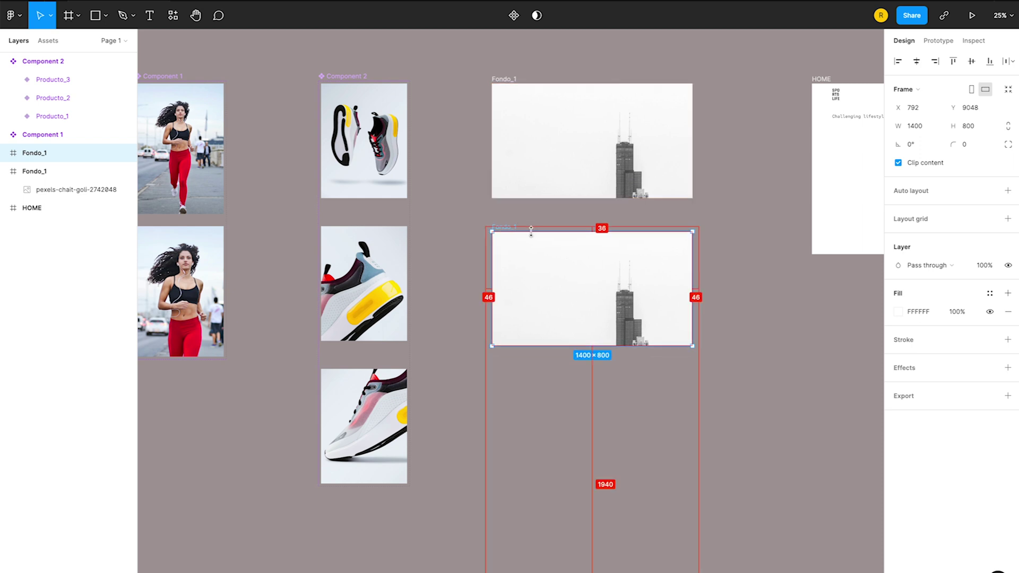
double_click(513, 227)
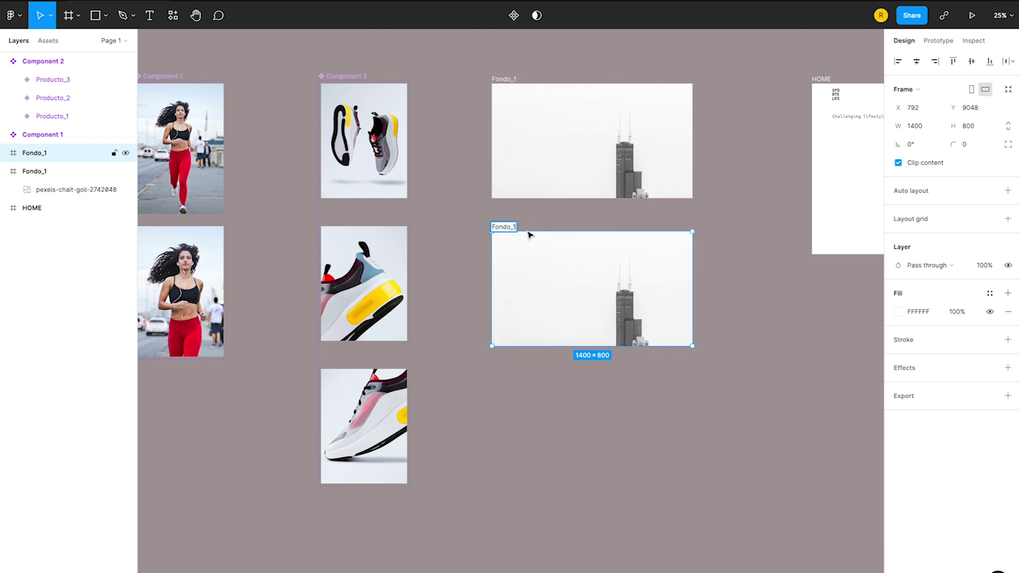
text(2)
key(Return)
Step: Reframe the photo inside Fondo_2 to show the railyard tracks
click(646, 317)
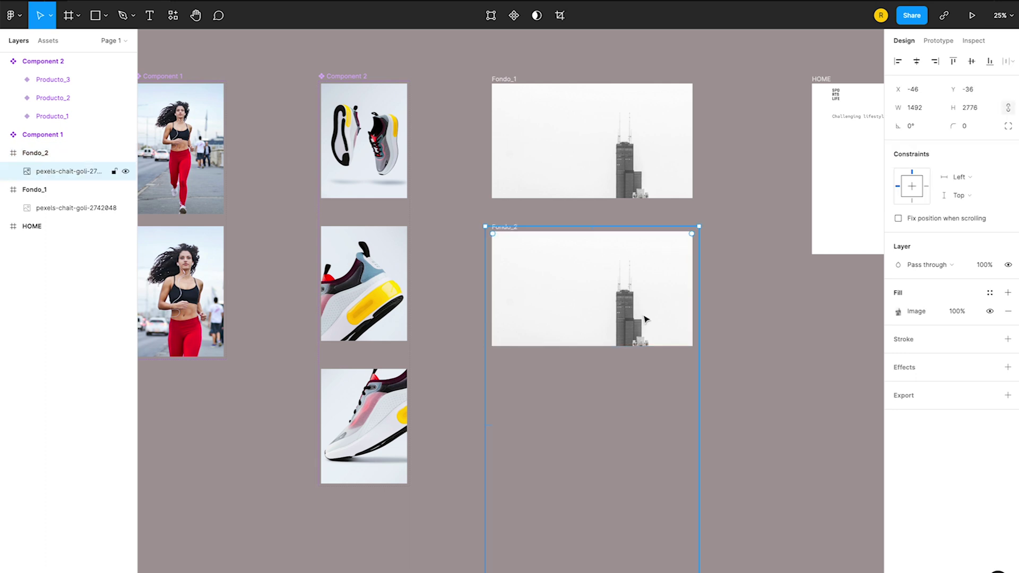
drag(652, 329, 656, 310)
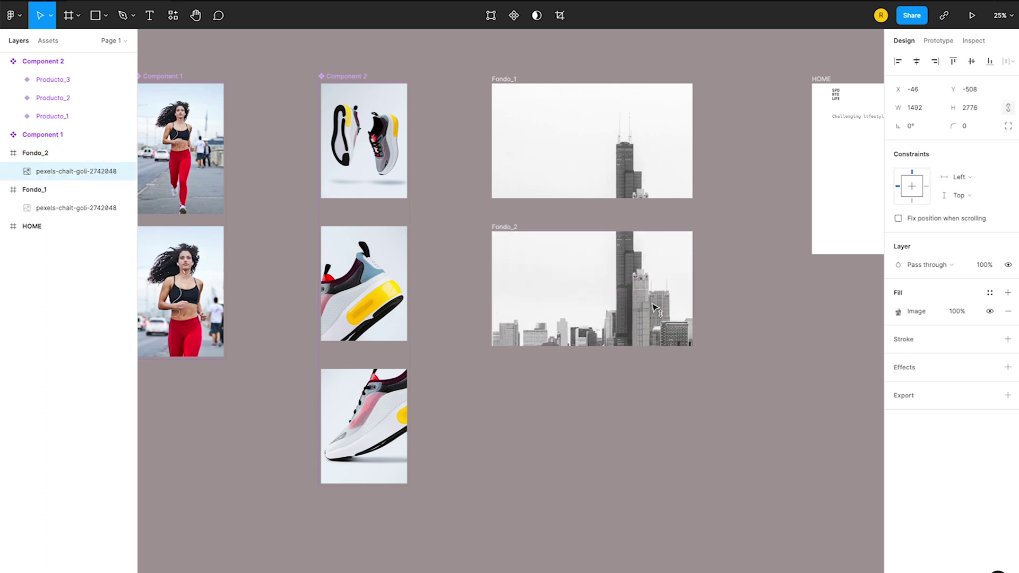
drag(656, 310, 657, 302)
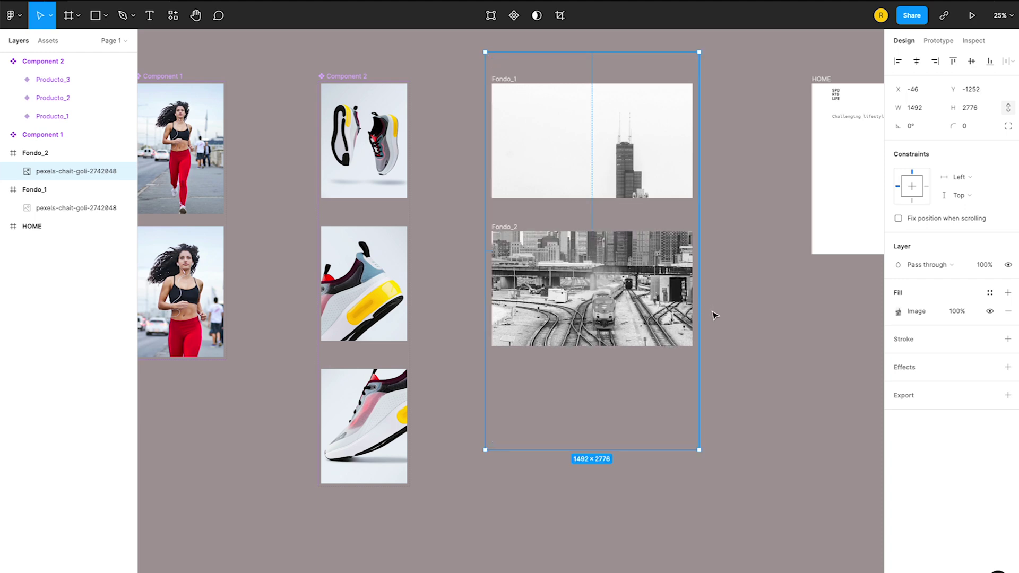
click(727, 317)
Step: Set the Fondo_1 photo's layer opacity to 0%, leaving that frame plain white
click(637, 182)
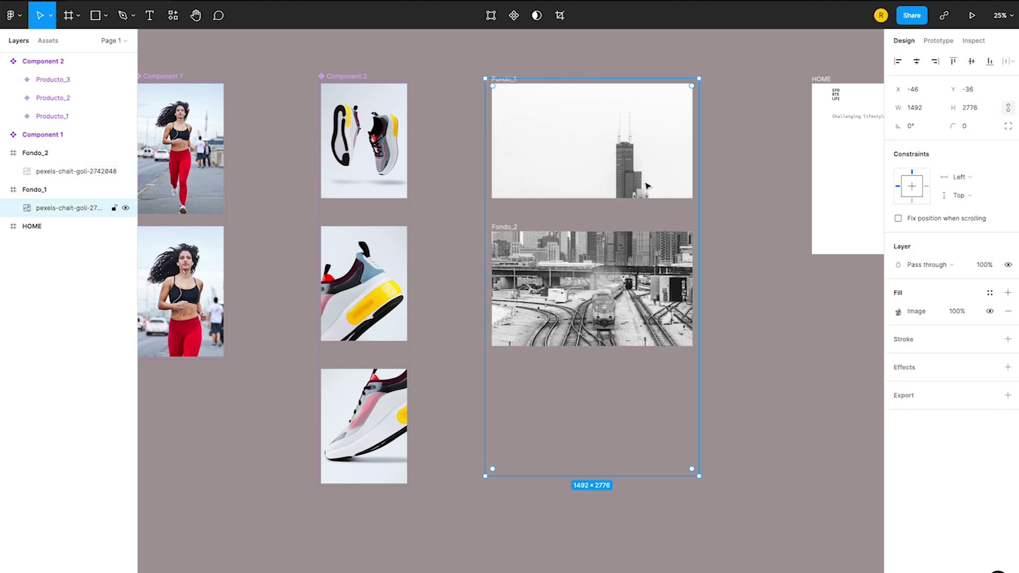
click(985, 266)
text(0)
key(Return)
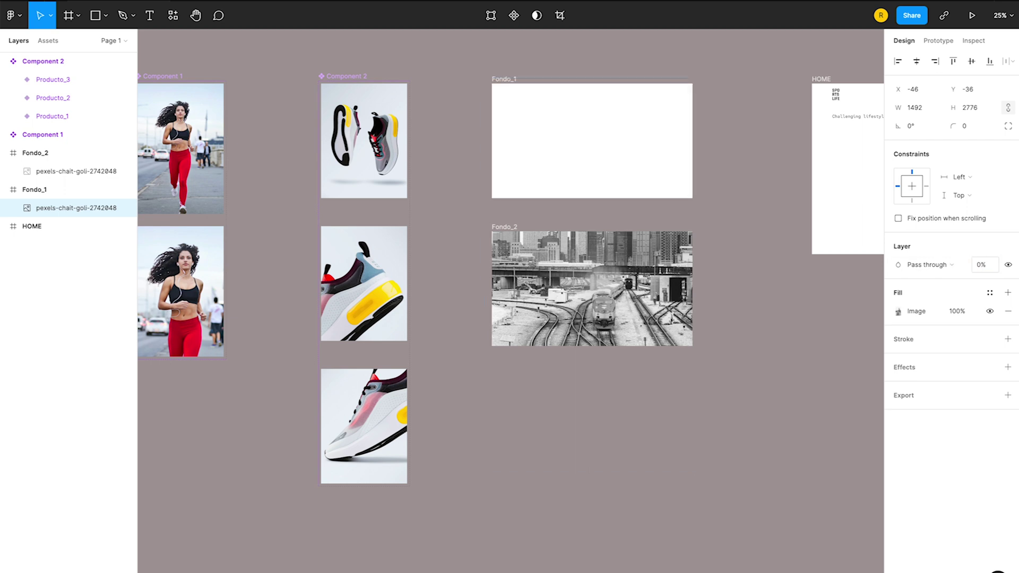
click(756, 319)
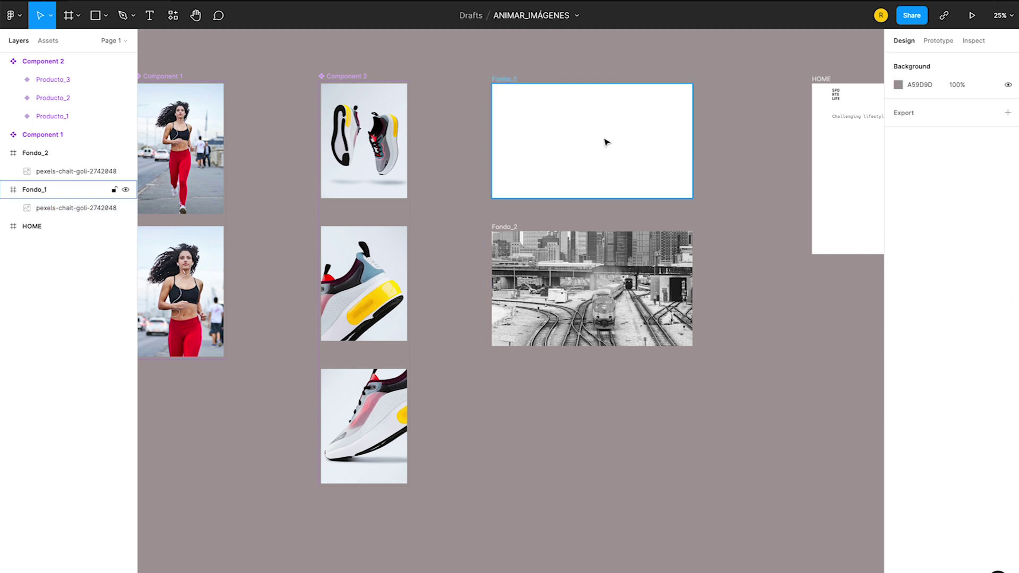
click(501, 85)
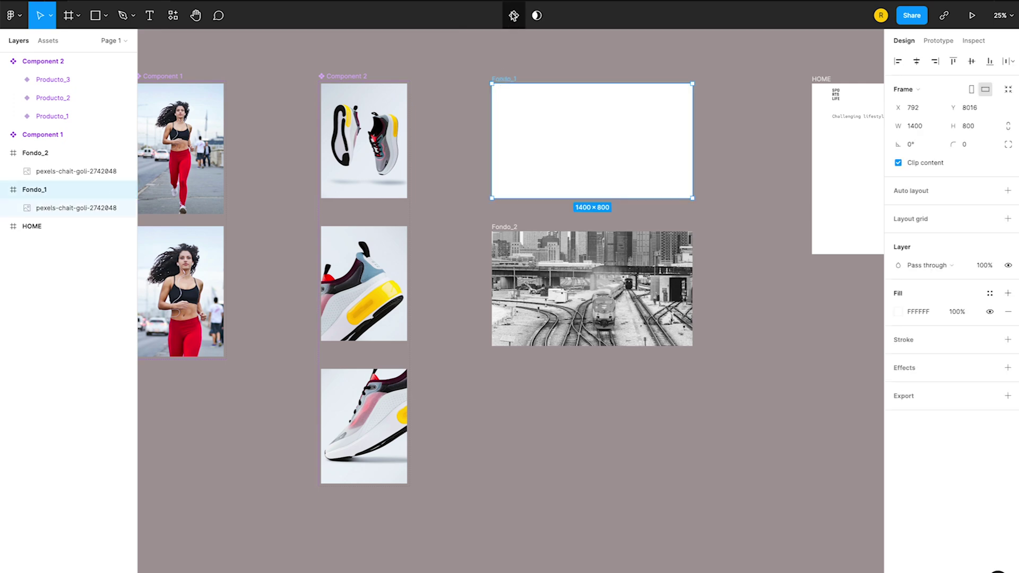
Step: Make Fondo_1 and Fondo_2 components and combine them as variants into Component 3
click(514, 15)
click(510, 227)
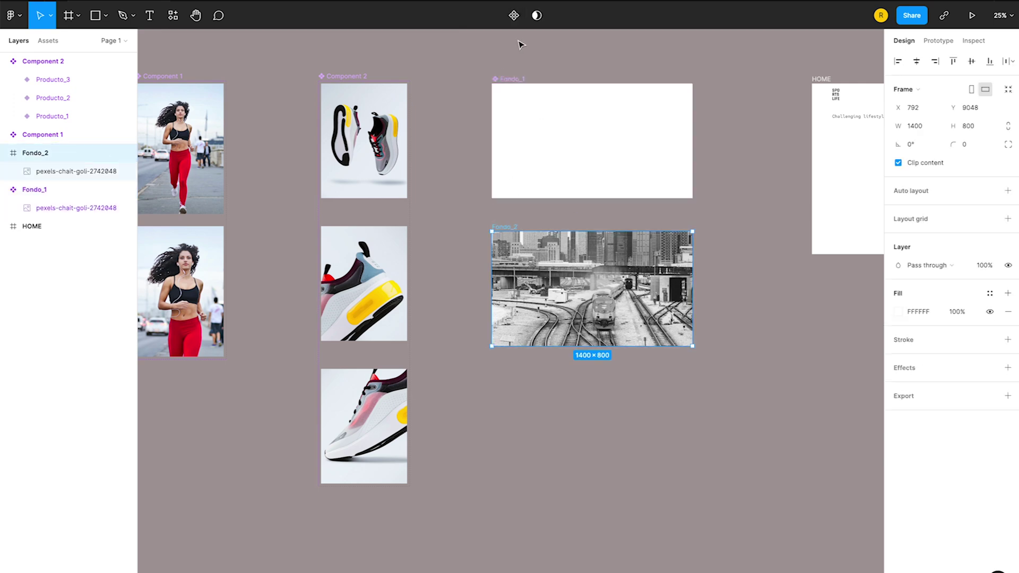
click(514, 16)
click(467, 90)
drag(471, 59, 736, 389)
click(983, 234)
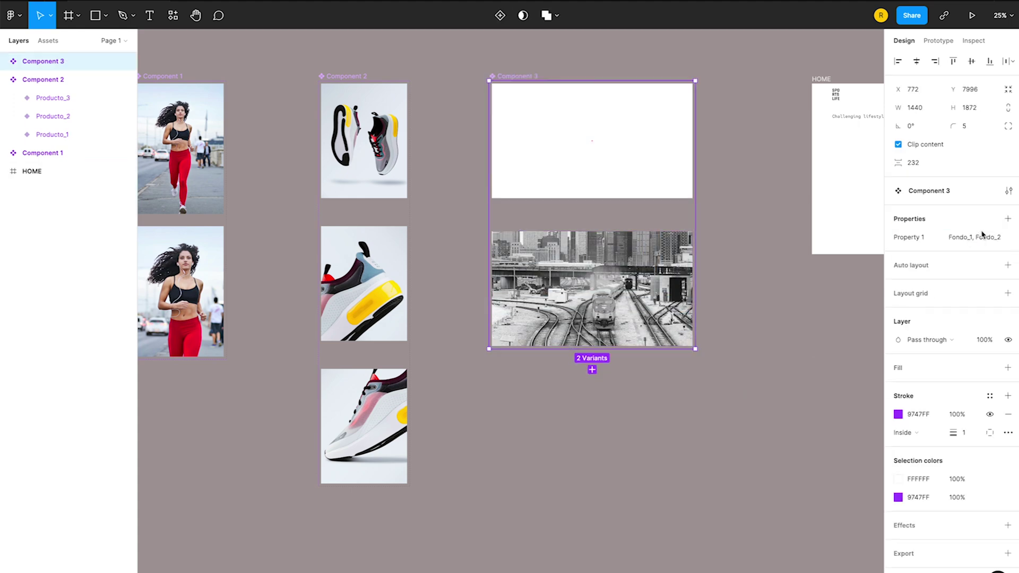
Step: Connect the white variant to the train variant after a 5000 ms delay using Smart animate
click(935, 41)
drag(693, 140, 545, 278)
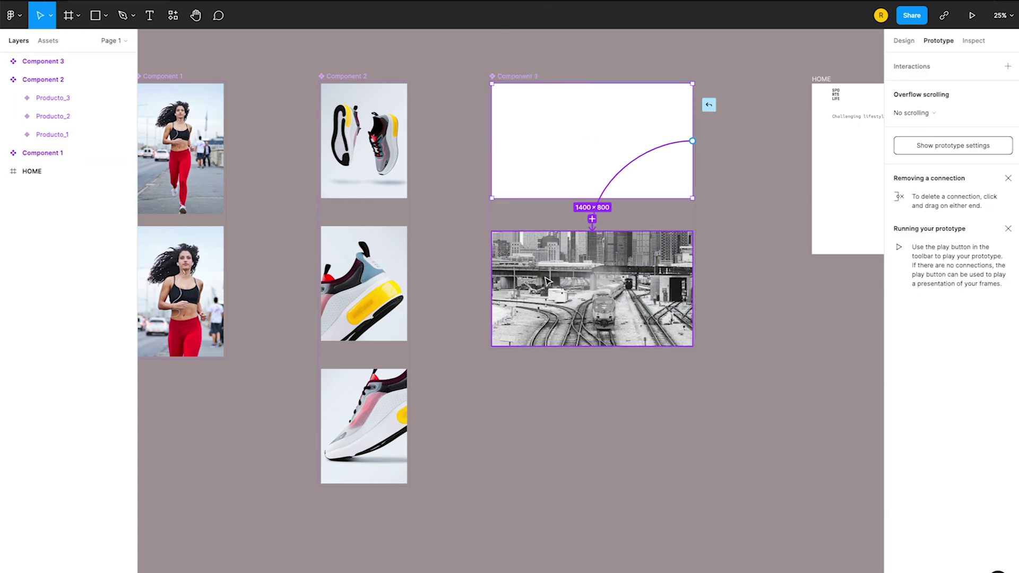
click(790, 112)
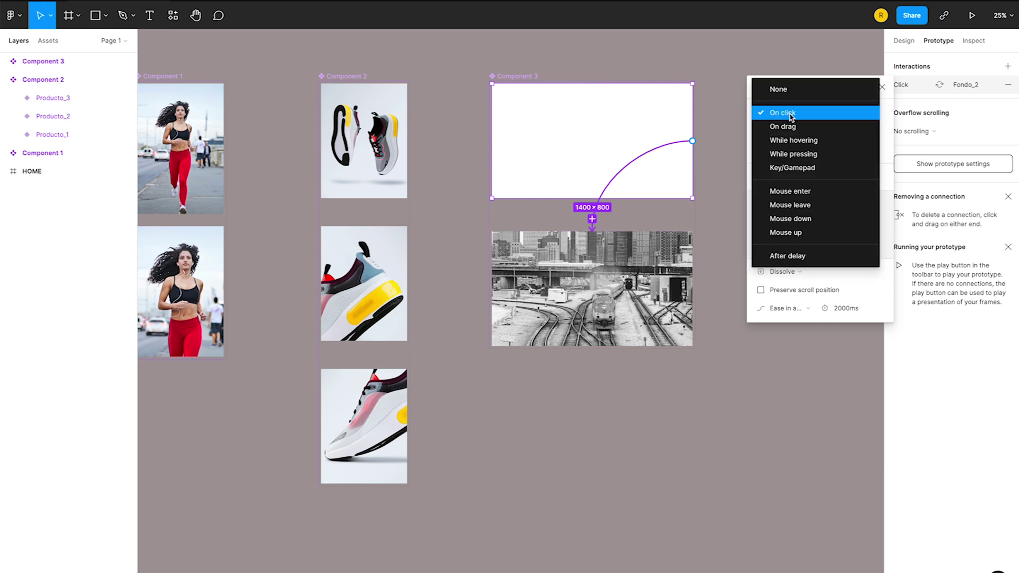
click(805, 258)
click(854, 113)
text(5000)
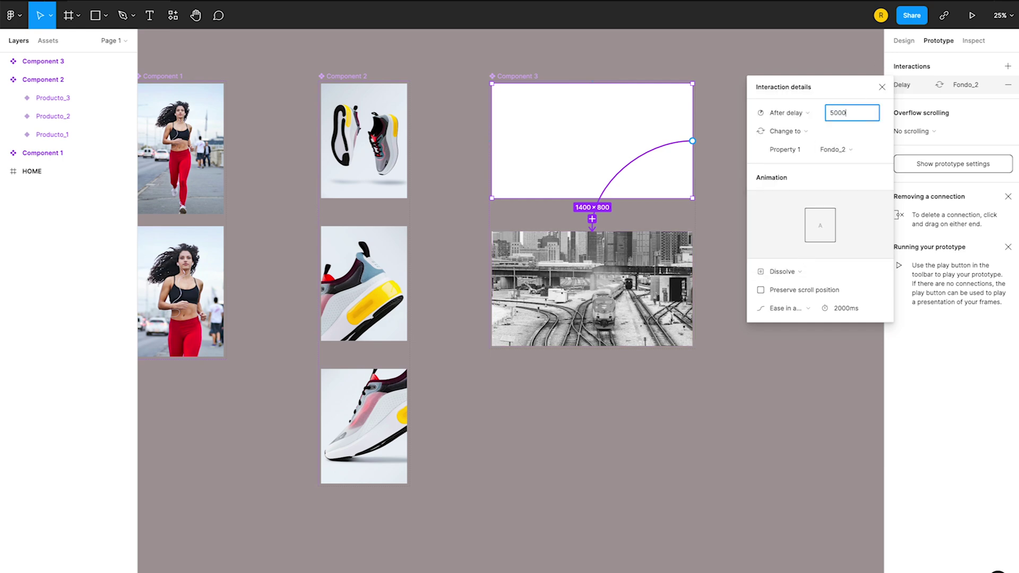
click(799, 272)
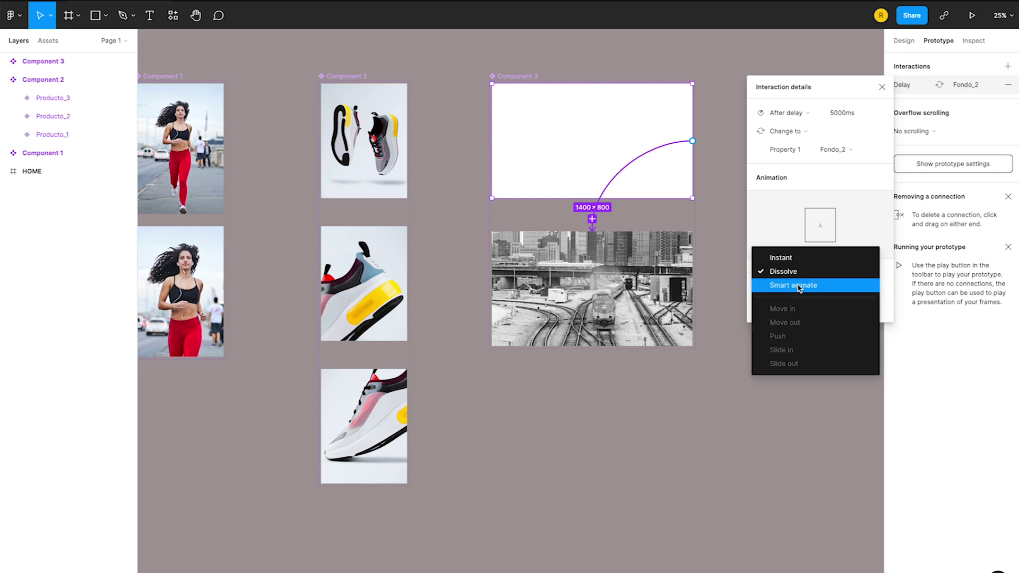
click(859, 294)
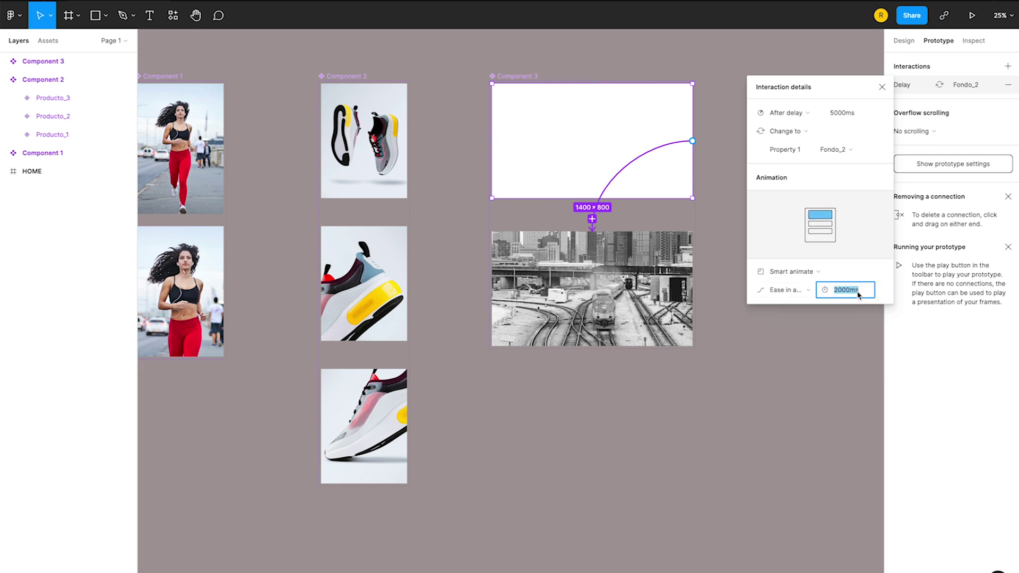
text(50)
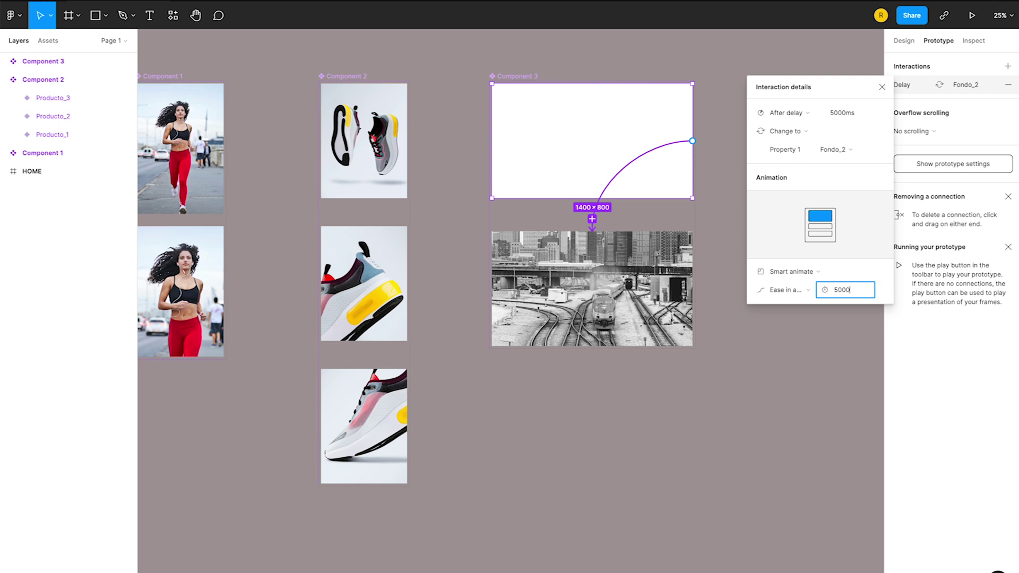
click(492, 228)
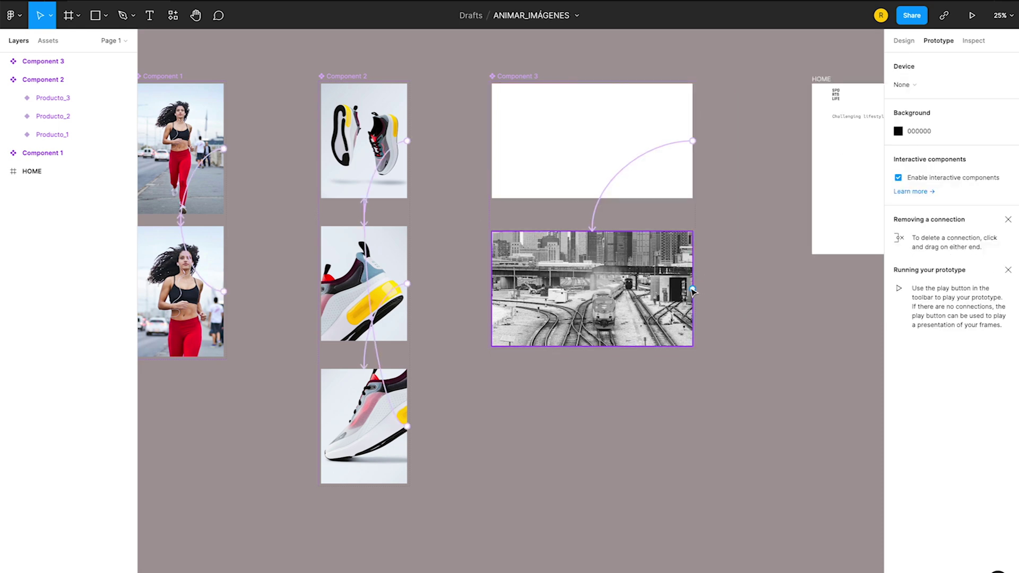
Step: Connect the train variant back to the white variant with an After delay trigger
drag(693, 290, 703, 291)
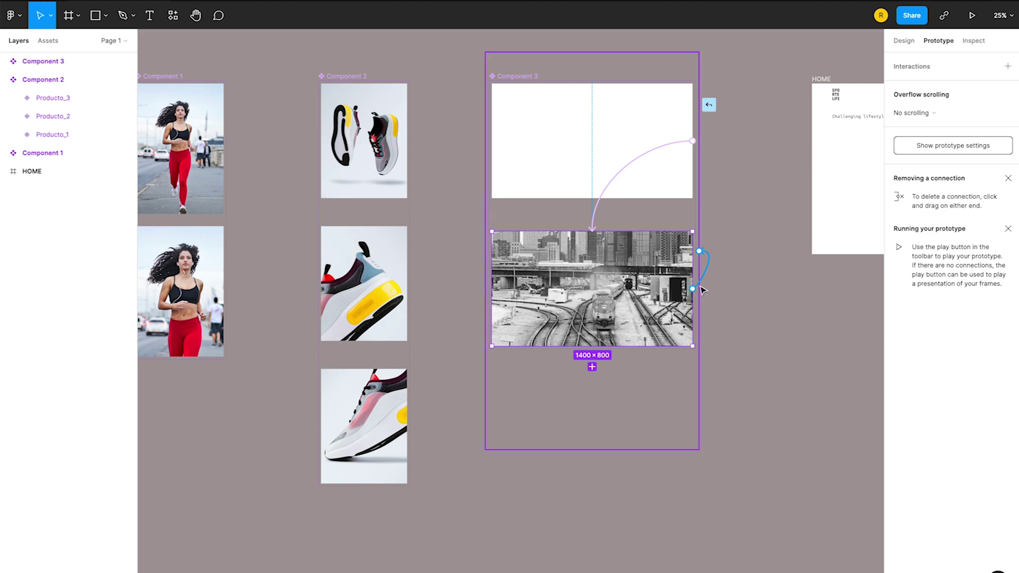
drag(655, 290, 572, 198)
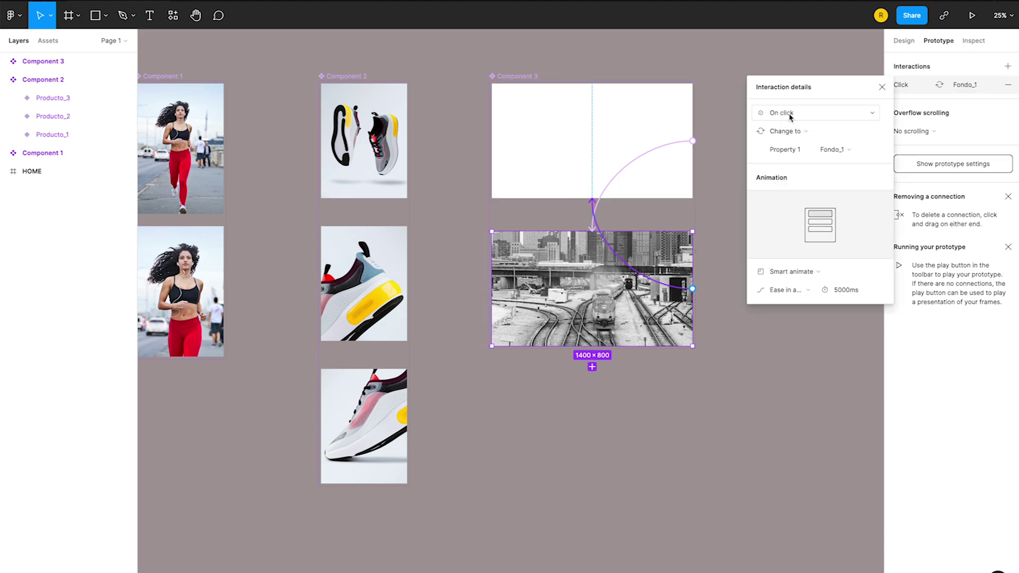
click(792, 113)
click(788, 256)
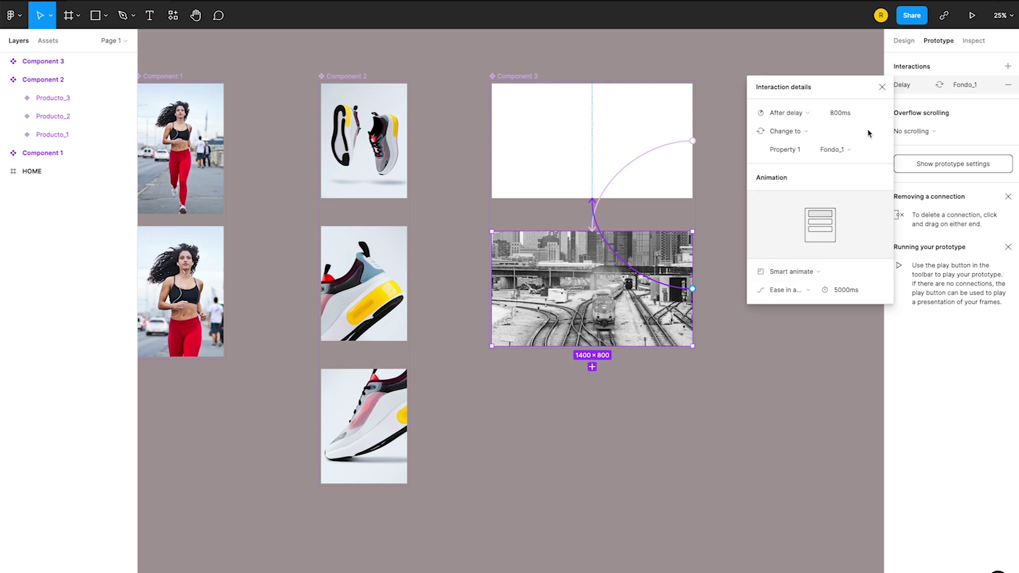
click(845, 114)
text(5000)
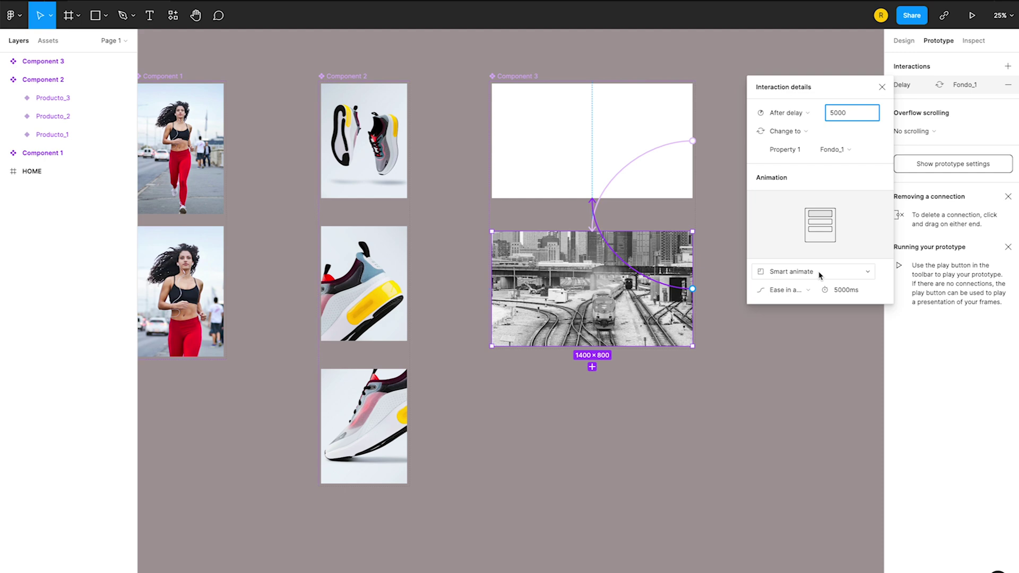
click(813, 358)
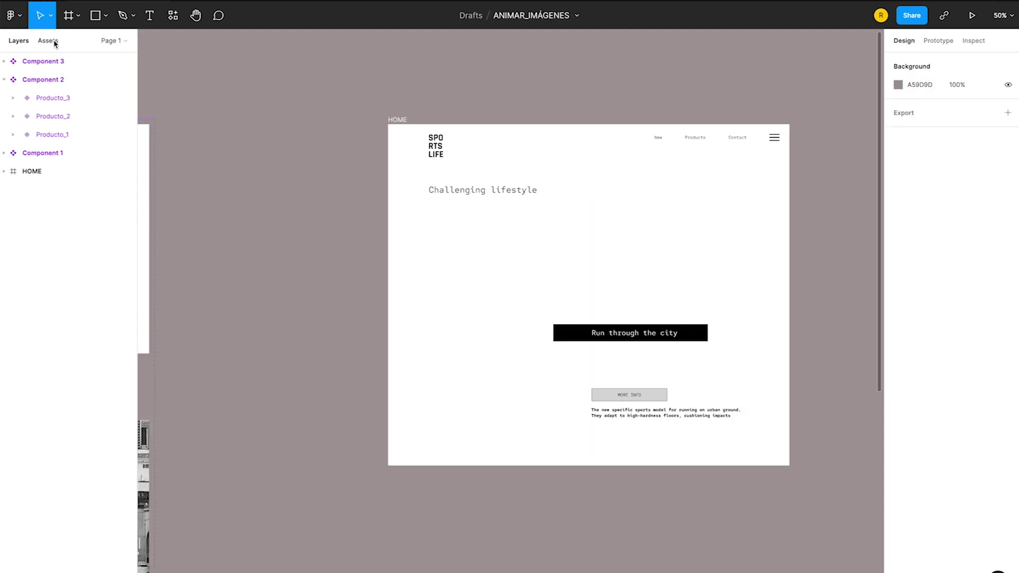
click(54, 42)
Step: Place the runner component in HOME behind the button, resized and moved under Products
drag(37, 201, 564, 295)
right_click(503, 268)
click(537, 330)
click(621, 249)
mouse_move(740, 93)
mouse_down()
mouse_move(708, 93)
mouse_move(648, 227)
mouse_up()
drag(597, 308, 659, 259)
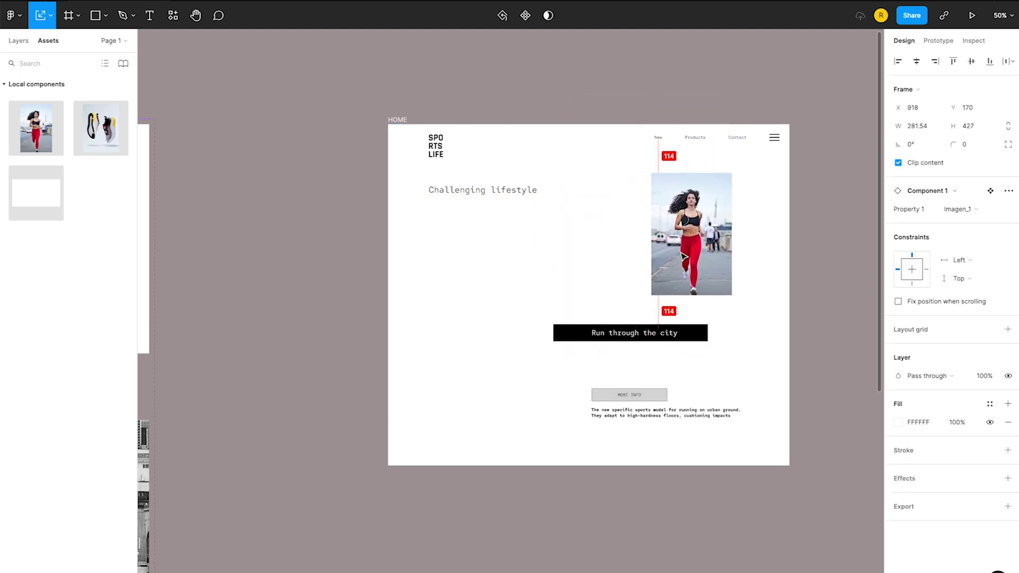
Step: Add the shoe component on the left of HOME and send the background behind the images
drag(101, 128, 467, 265)
drag(531, 306, 545, 383)
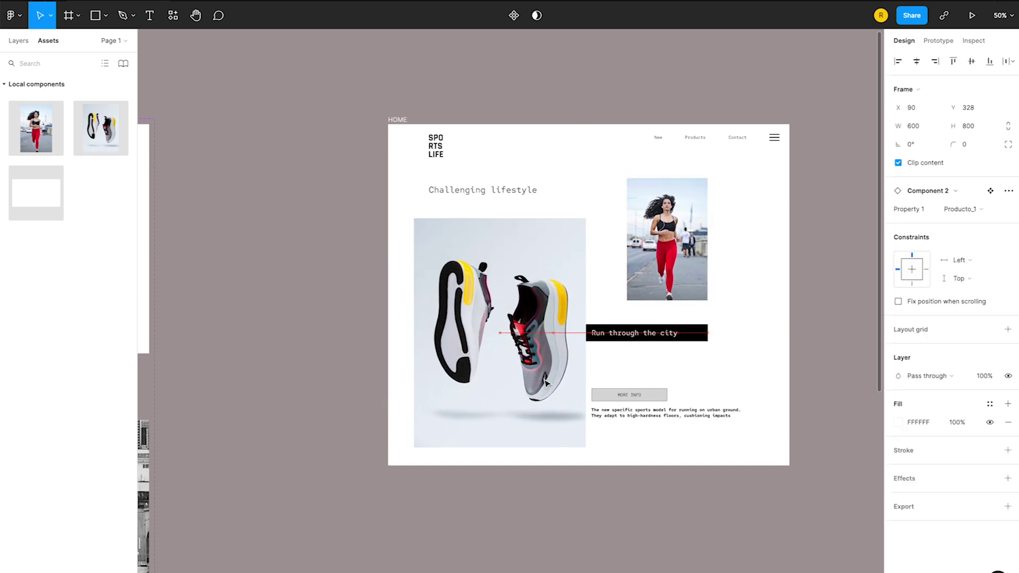
click(401, 291)
right_click(403, 256)
click(416, 345)
Step: Show the HOME layout grid and fit the runner and shoe images to its columns
click(319, 262)
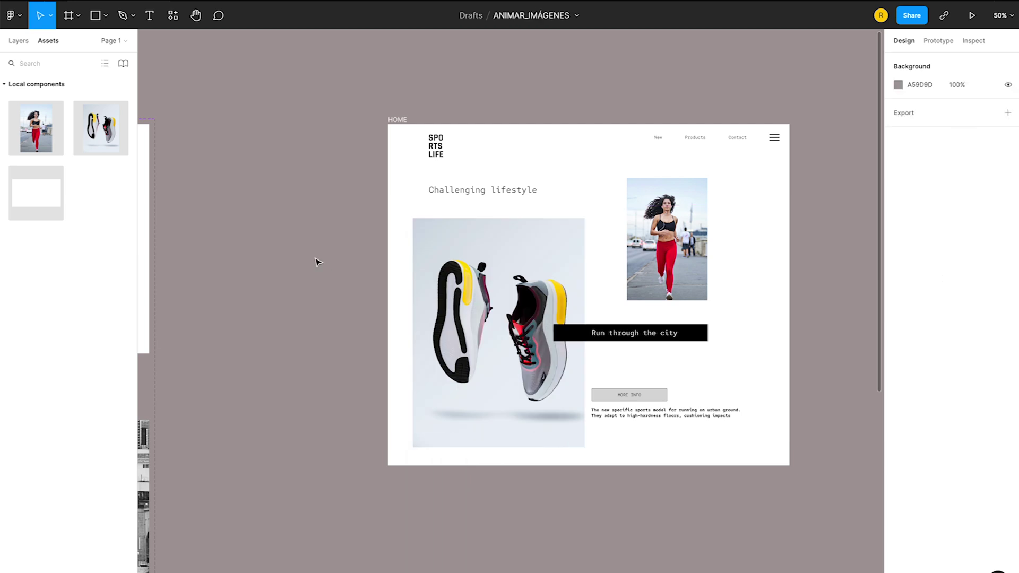
click(397, 119)
click(990, 257)
key(Escape)
click(661, 198)
drag(627, 301, 633, 292)
drag(512, 274, 515, 273)
drag(417, 448, 429, 428)
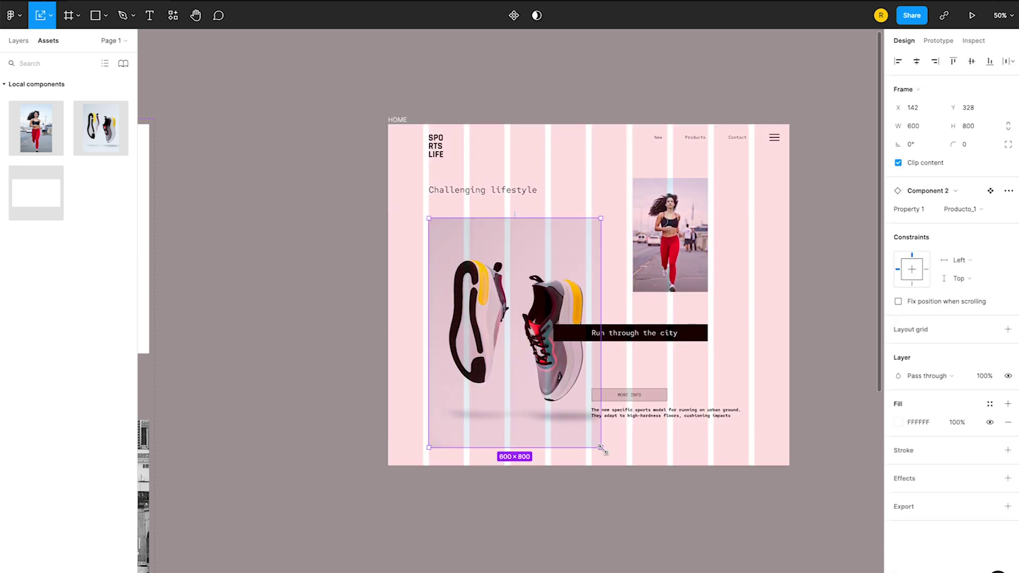
drag(505, 423, 505, 451)
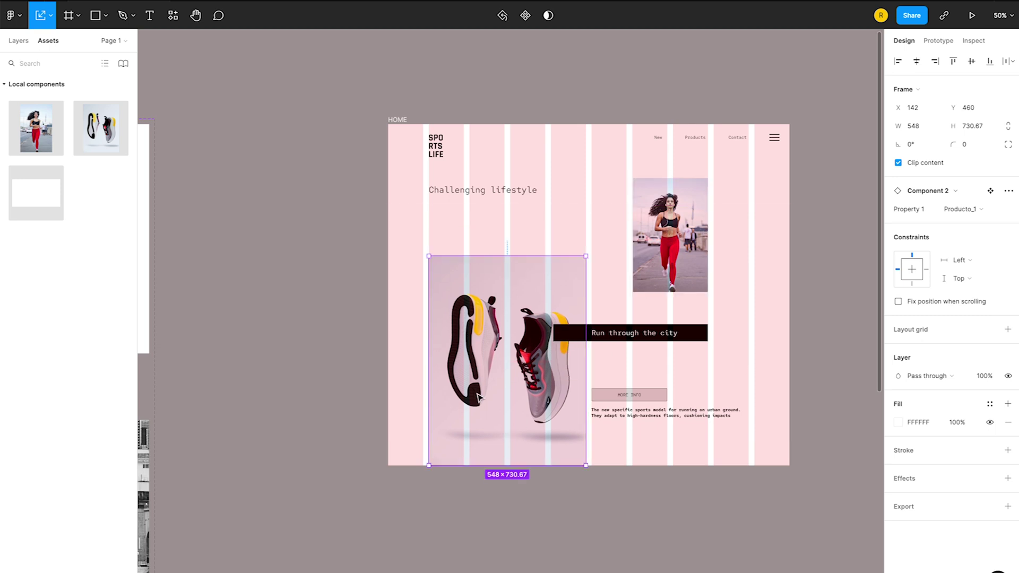
Step: Hide the layout grid and launch the full-screen prototype preview of HOME
click(402, 382)
key(Escape)
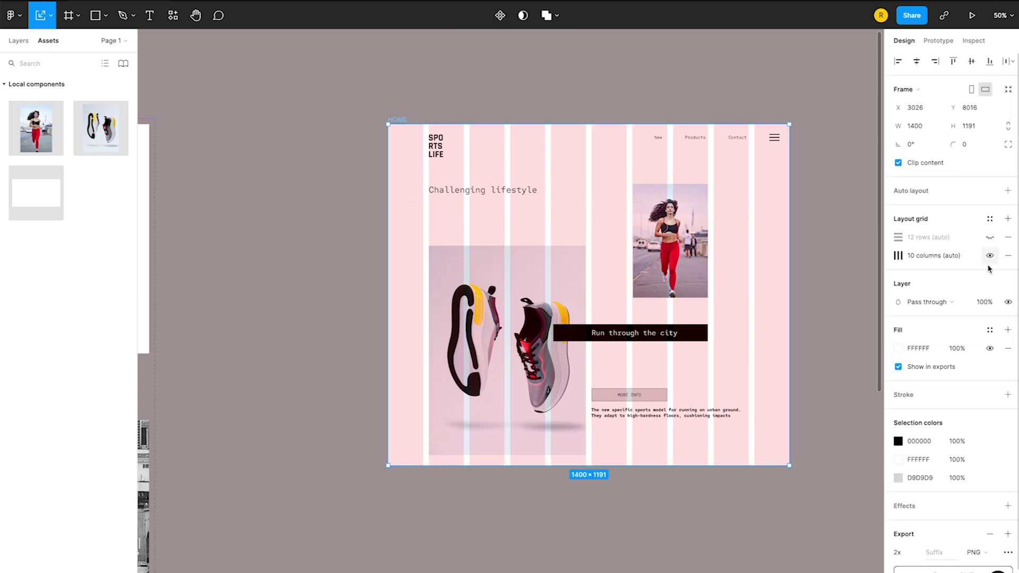
click(990, 255)
click(964, 19)
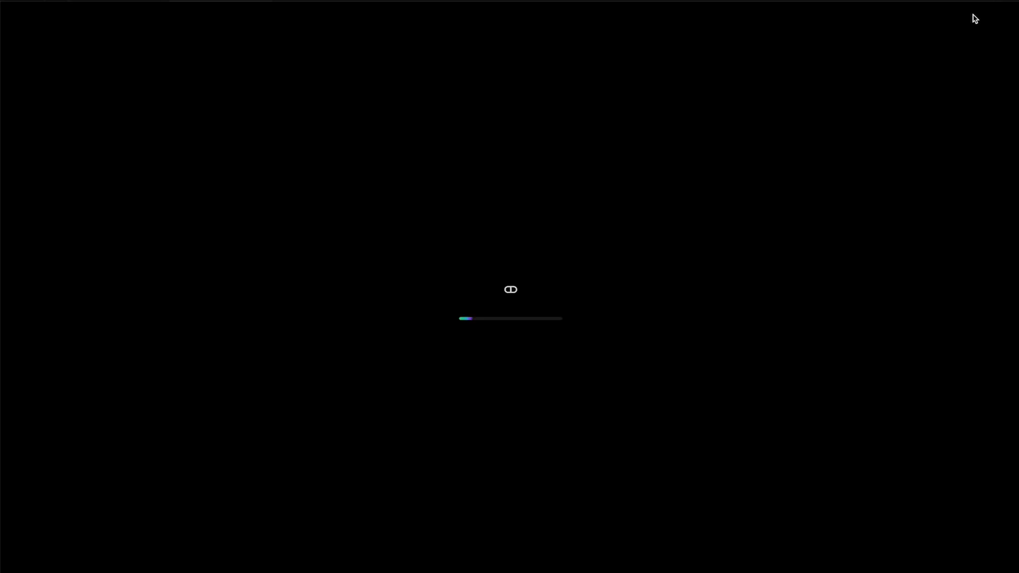